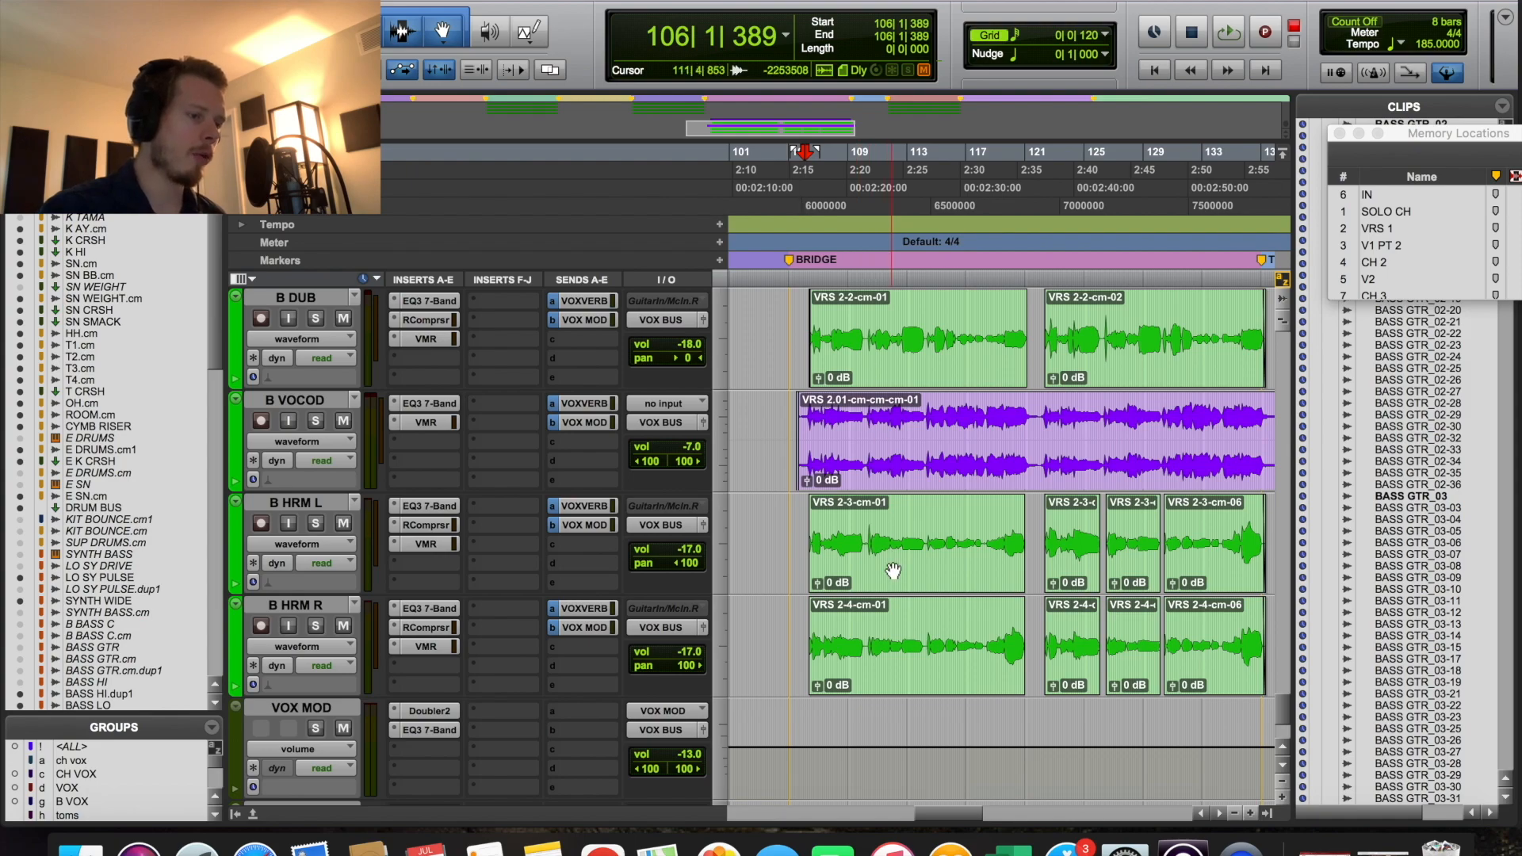
Step: Listen to the bridge vocals from bar 106 and look over the B LD, B DUB, B VOCOD and B HRM tracks
scroll(892, 570, up, 3)
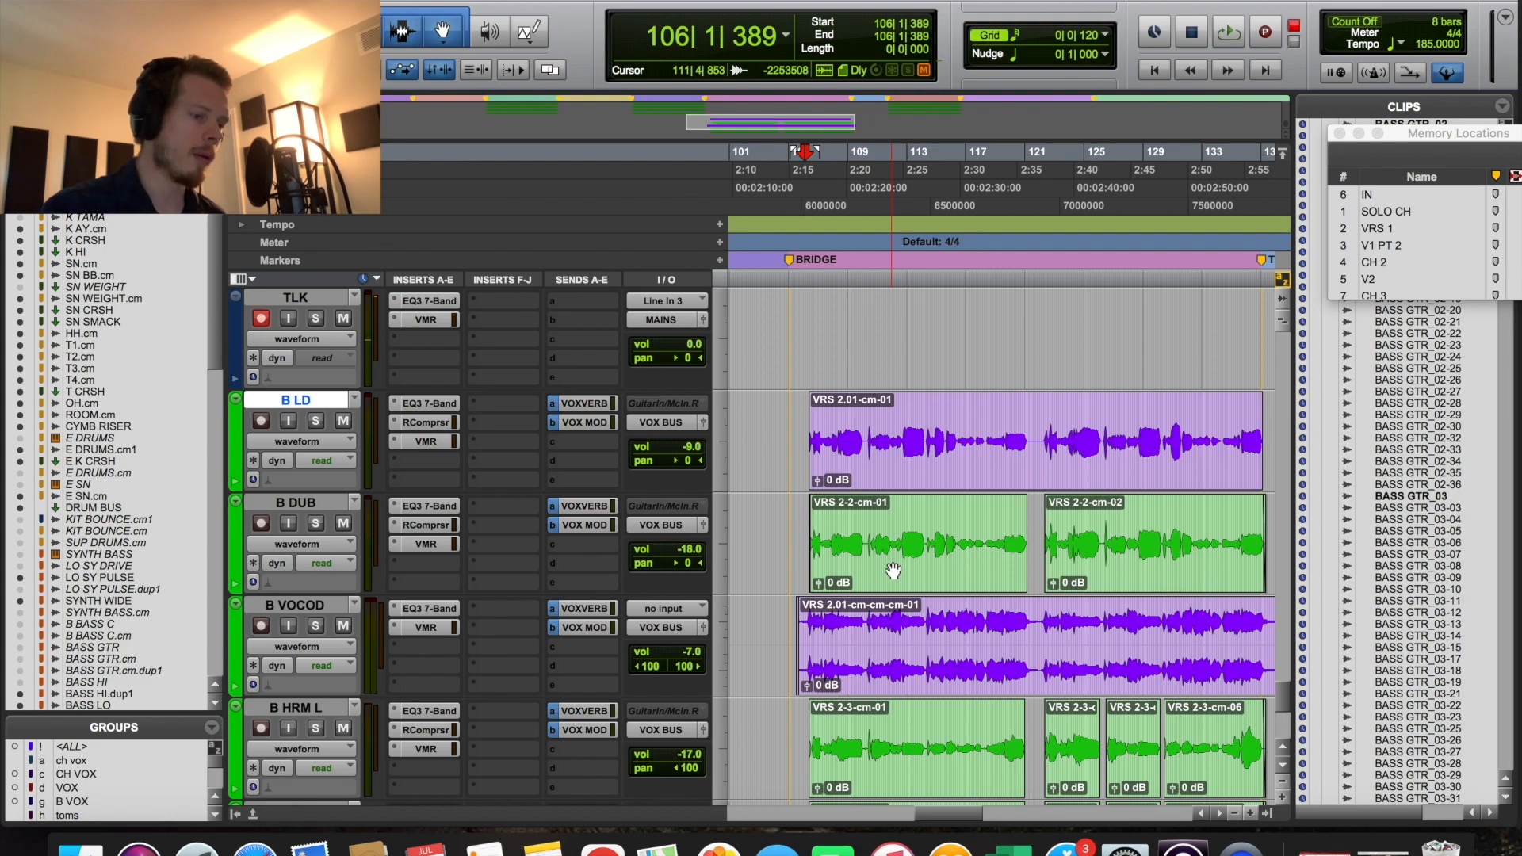
key(space)
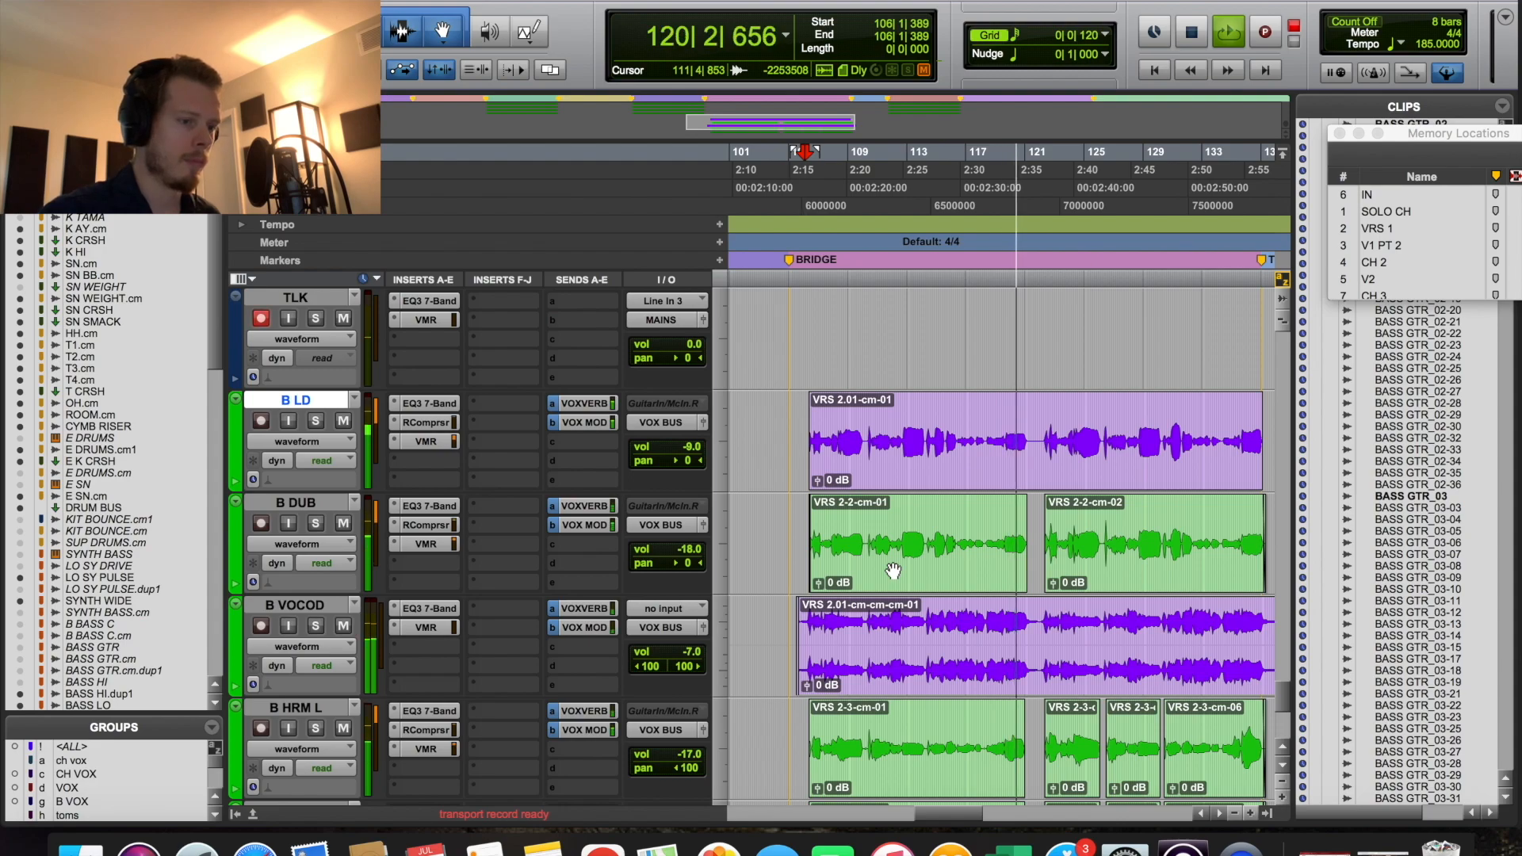
key(space)
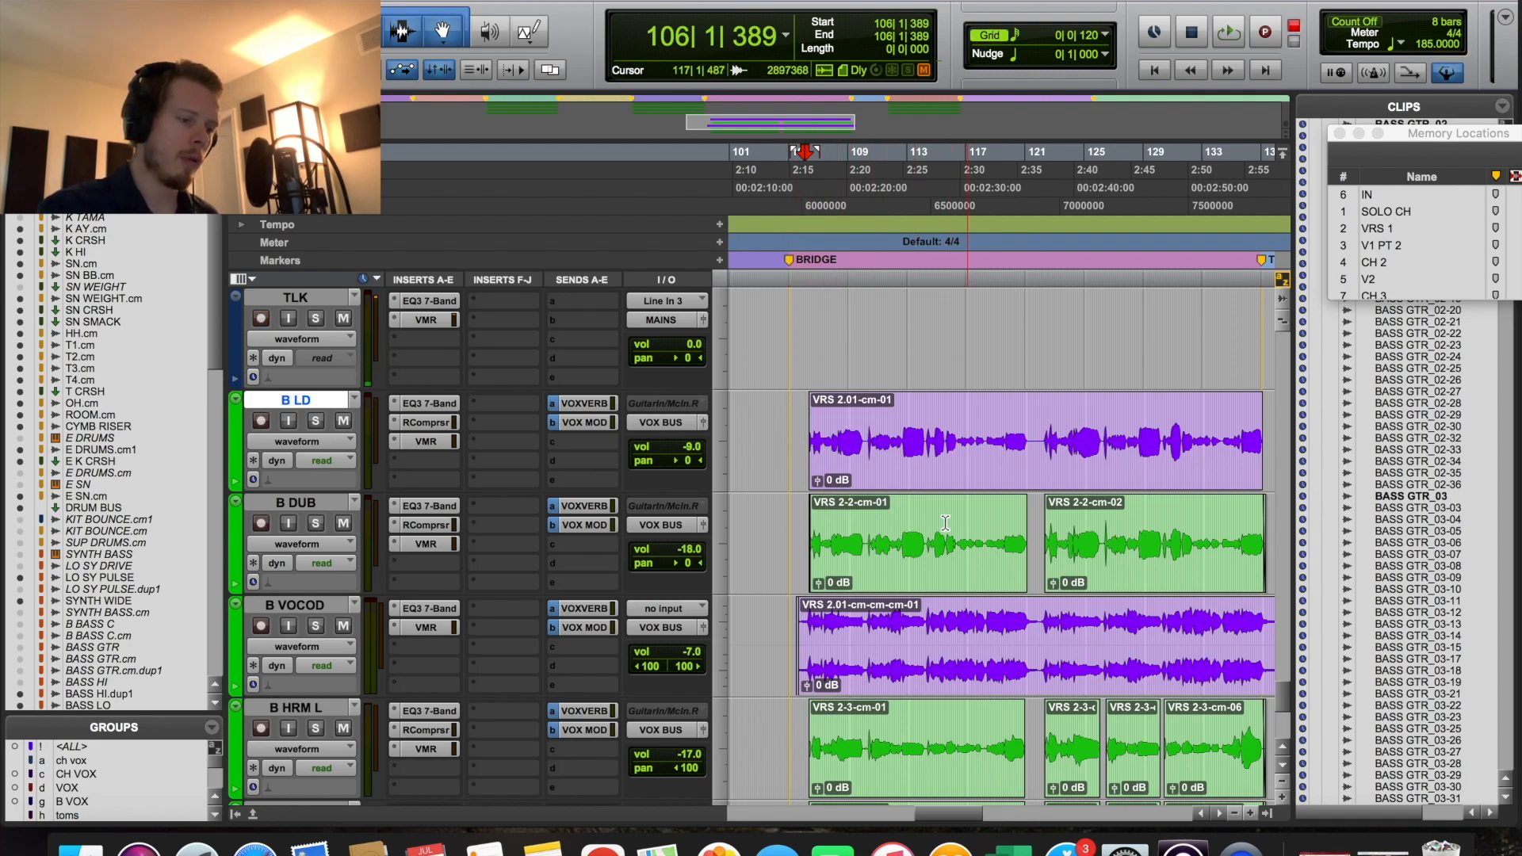
scroll(845, 615, down, 3)
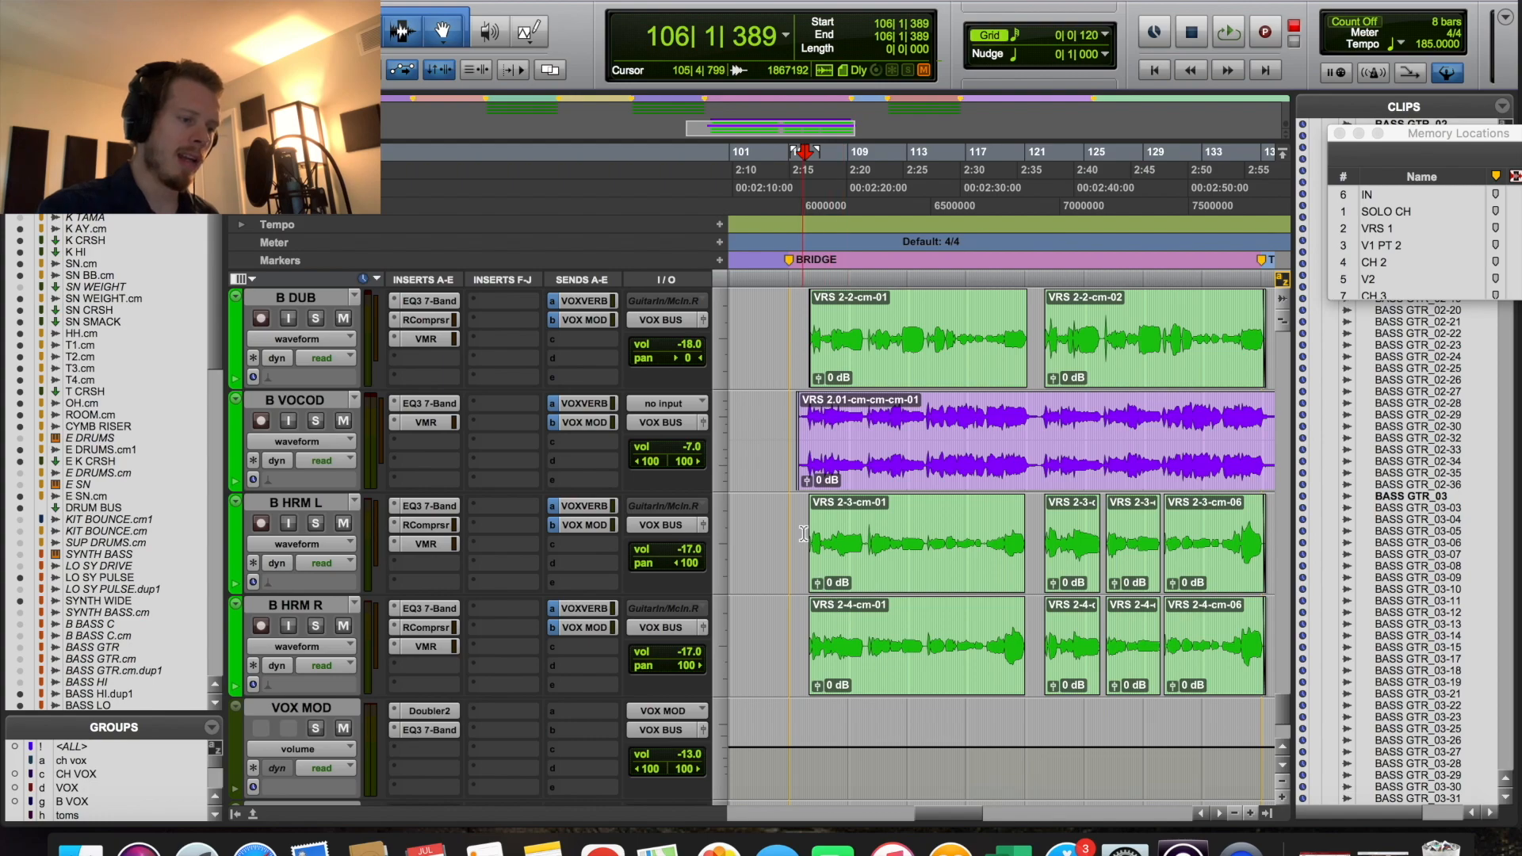
scroll(801, 515, up, 3)
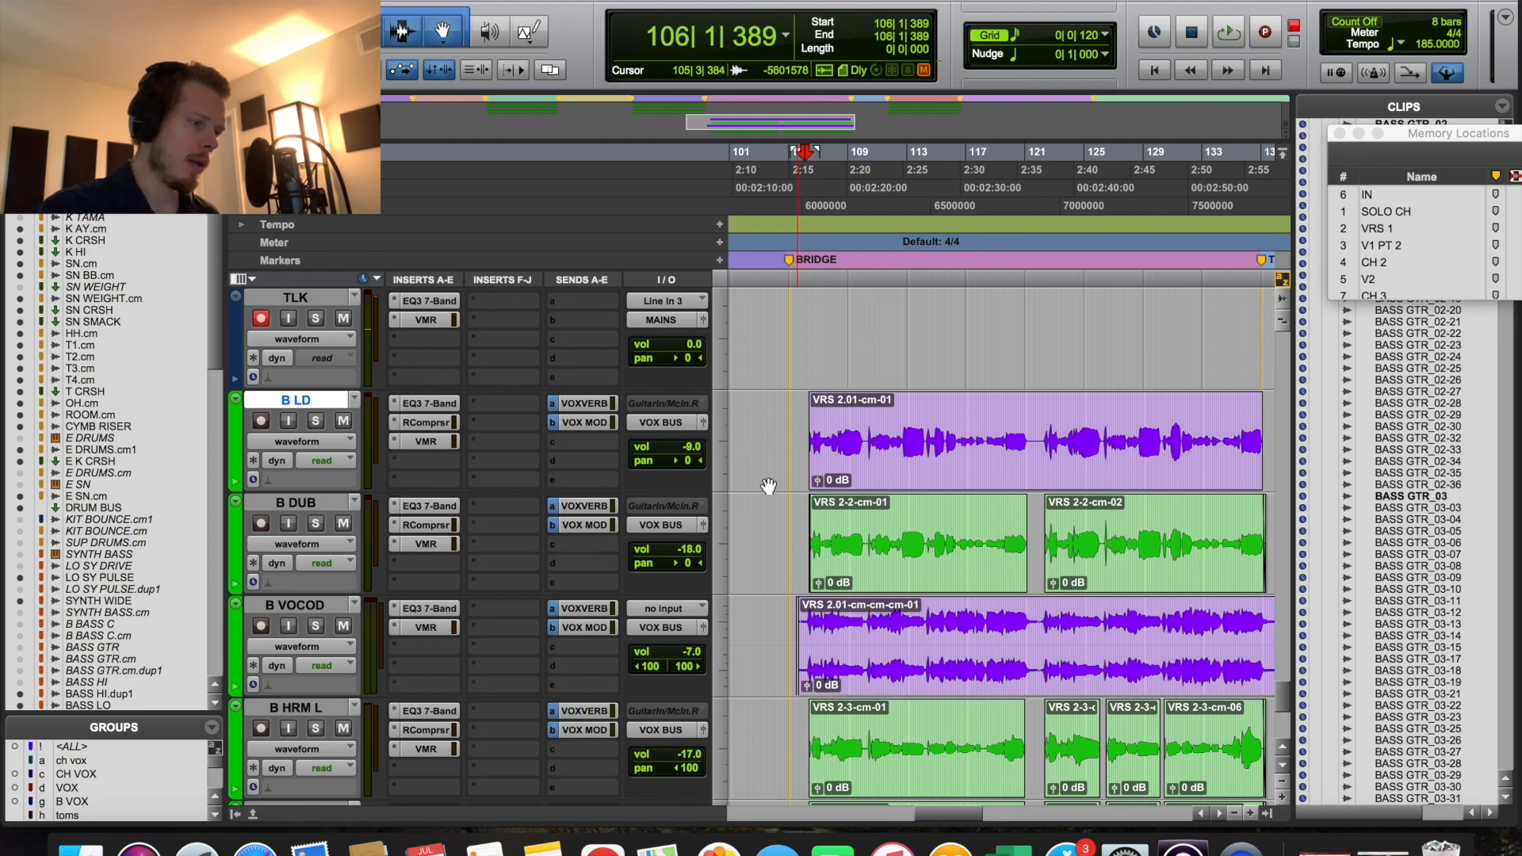
Step: Inspect the EQ3 7-Band and Renaissance Compressor on the B LD track, playing the bridge to watch the compressor's gain reduction
click(435, 403)
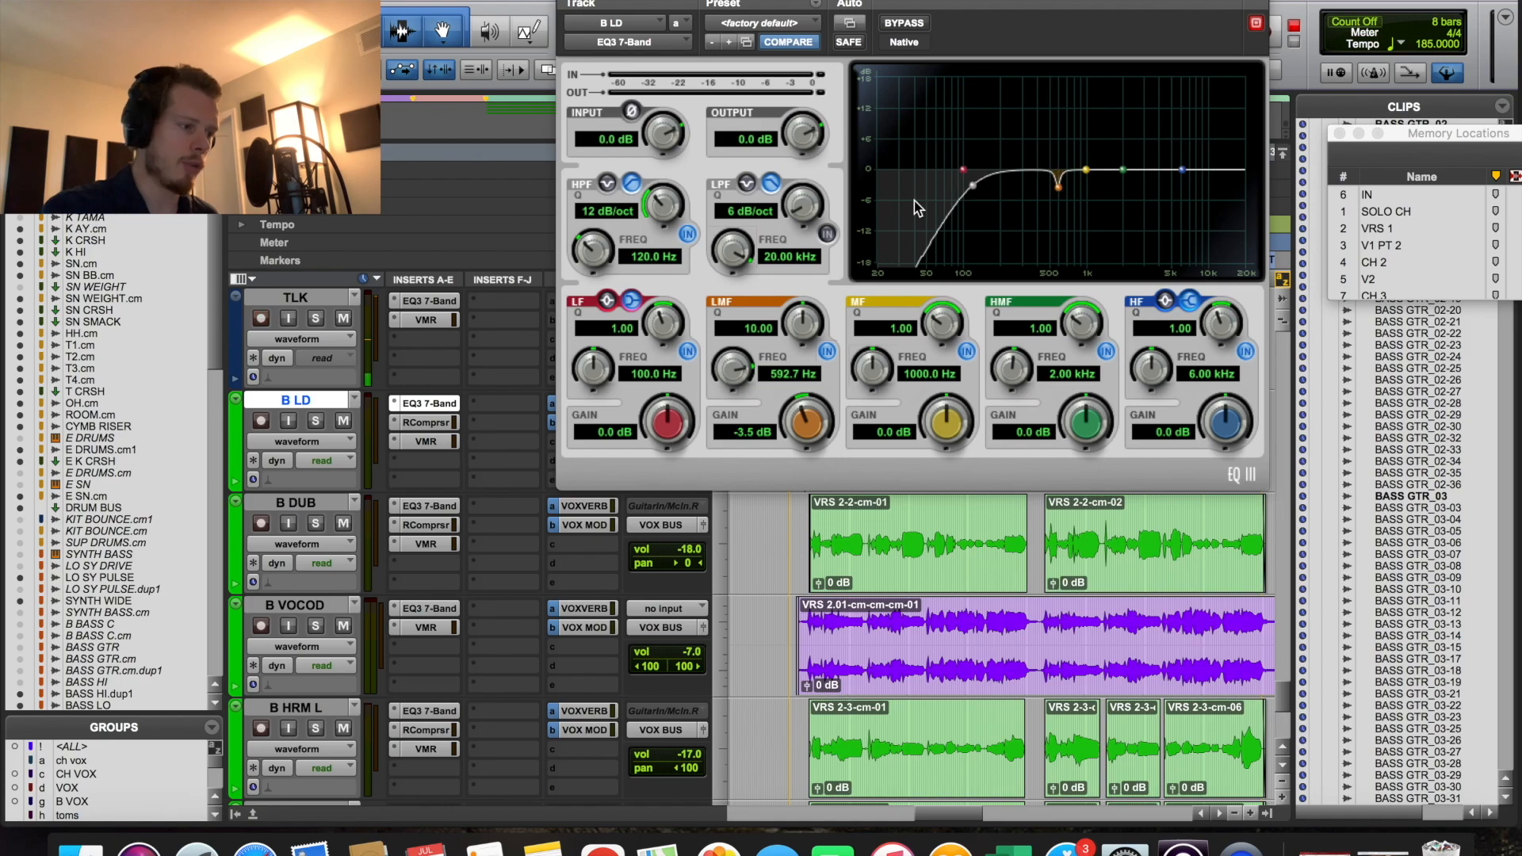
click(424, 422)
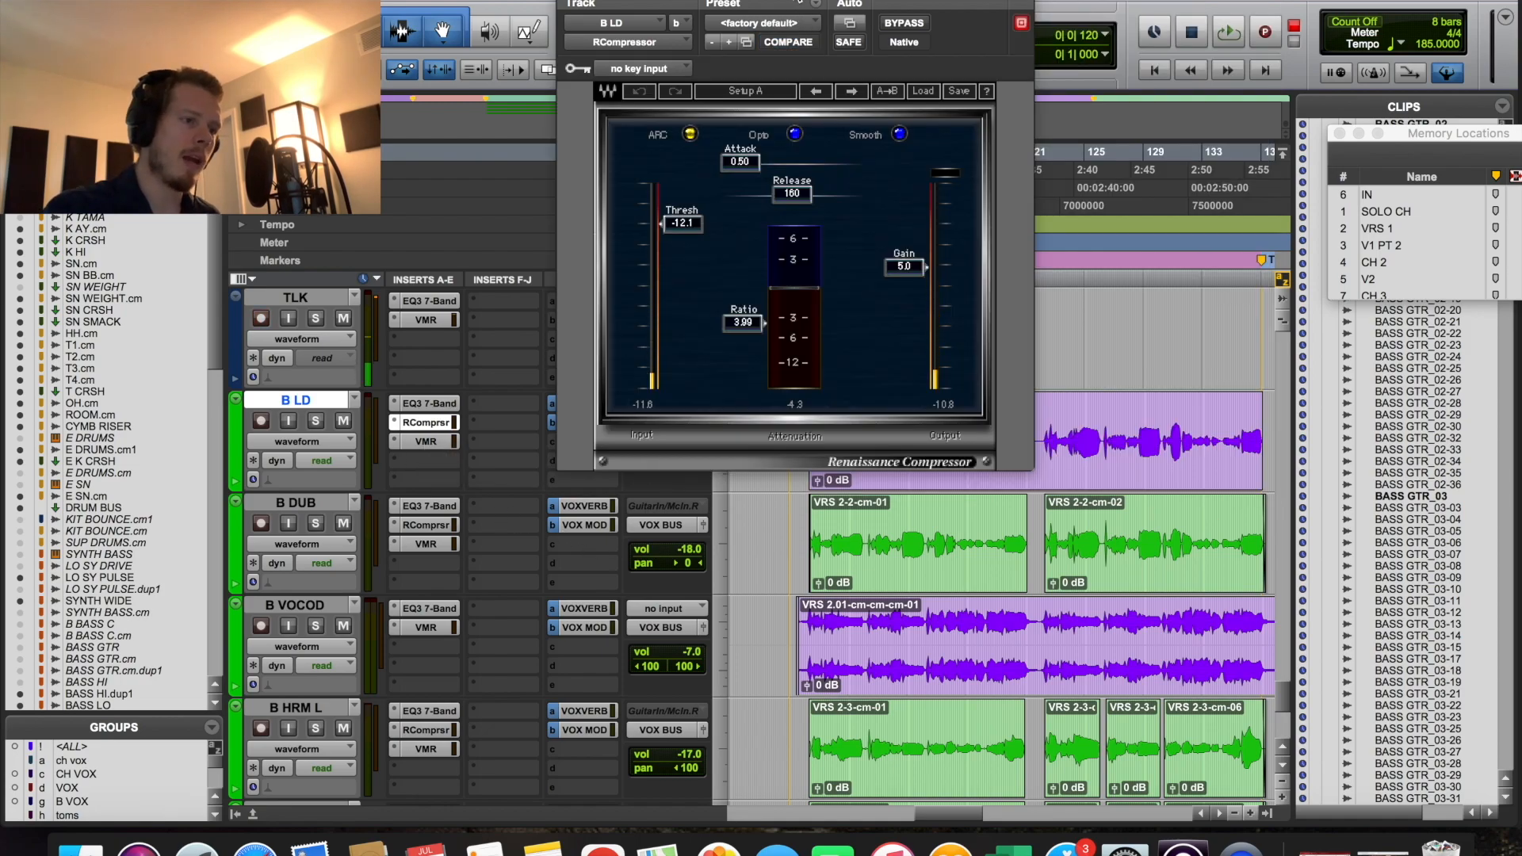
drag(795, 8, 961, 8)
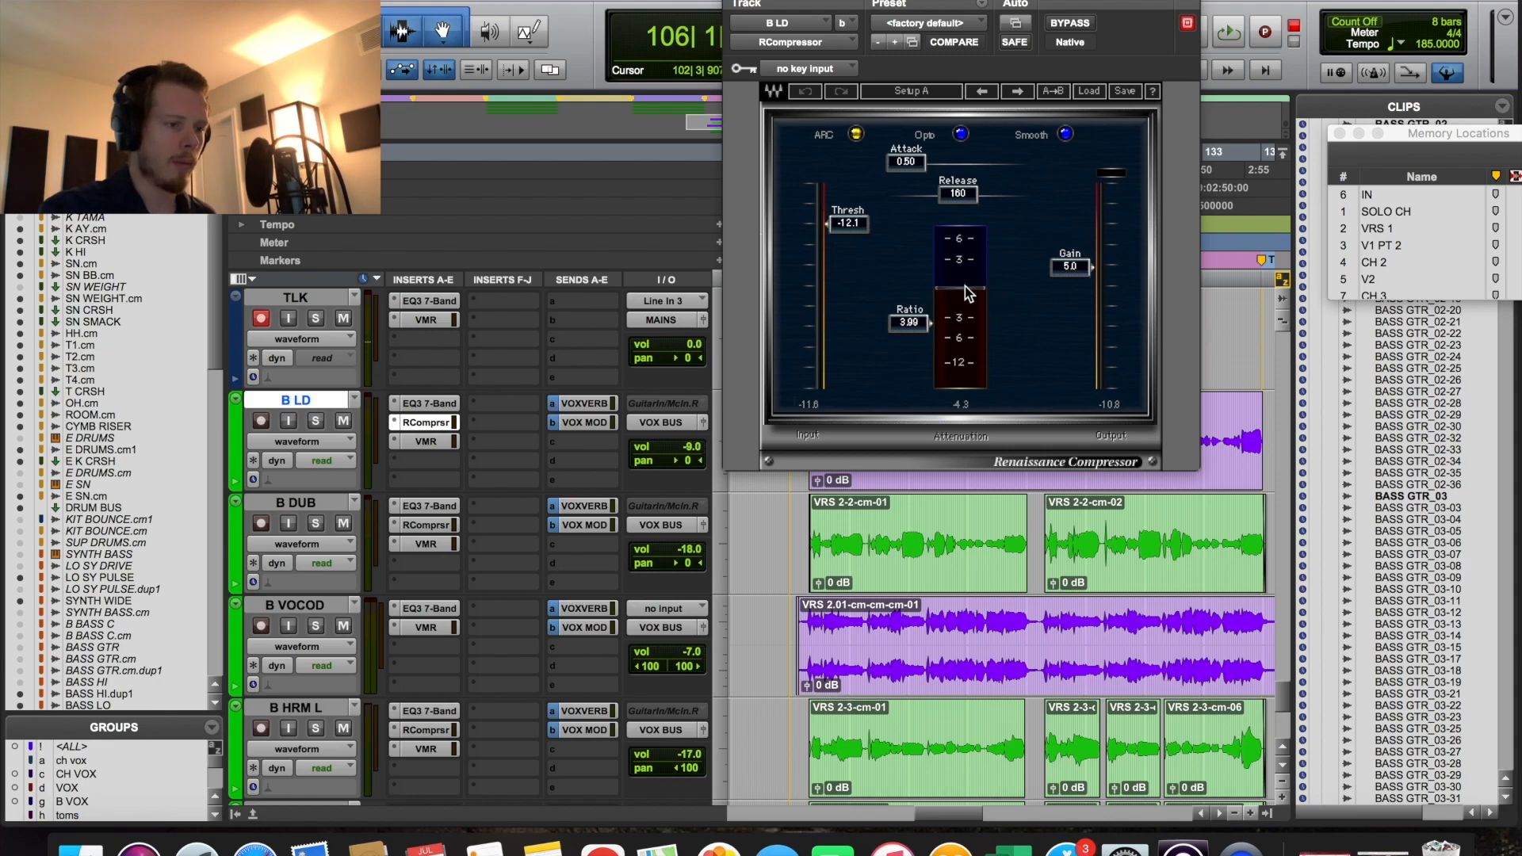
key(space)
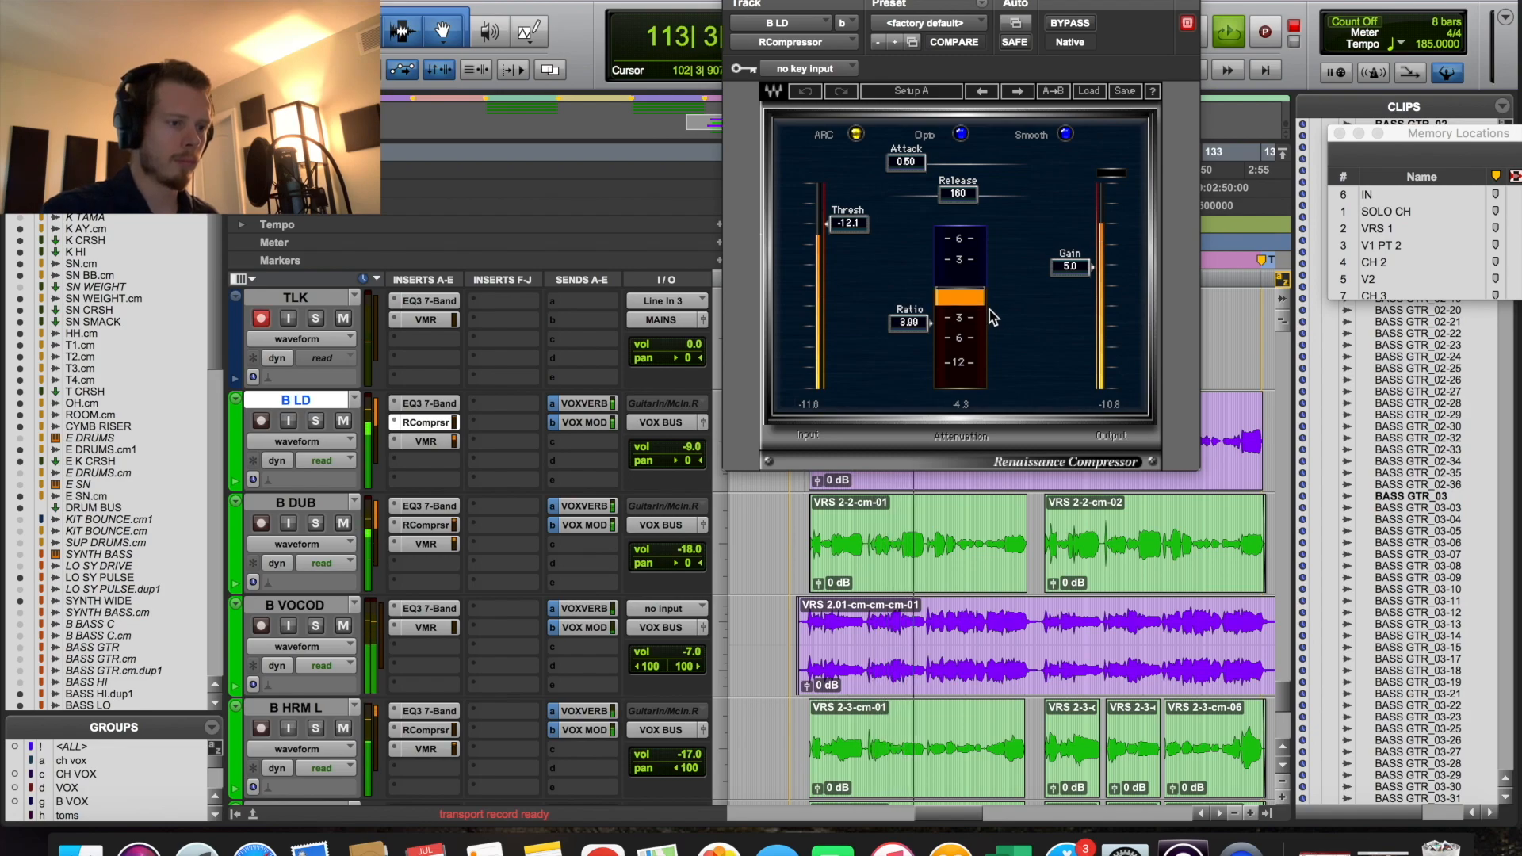
key(space)
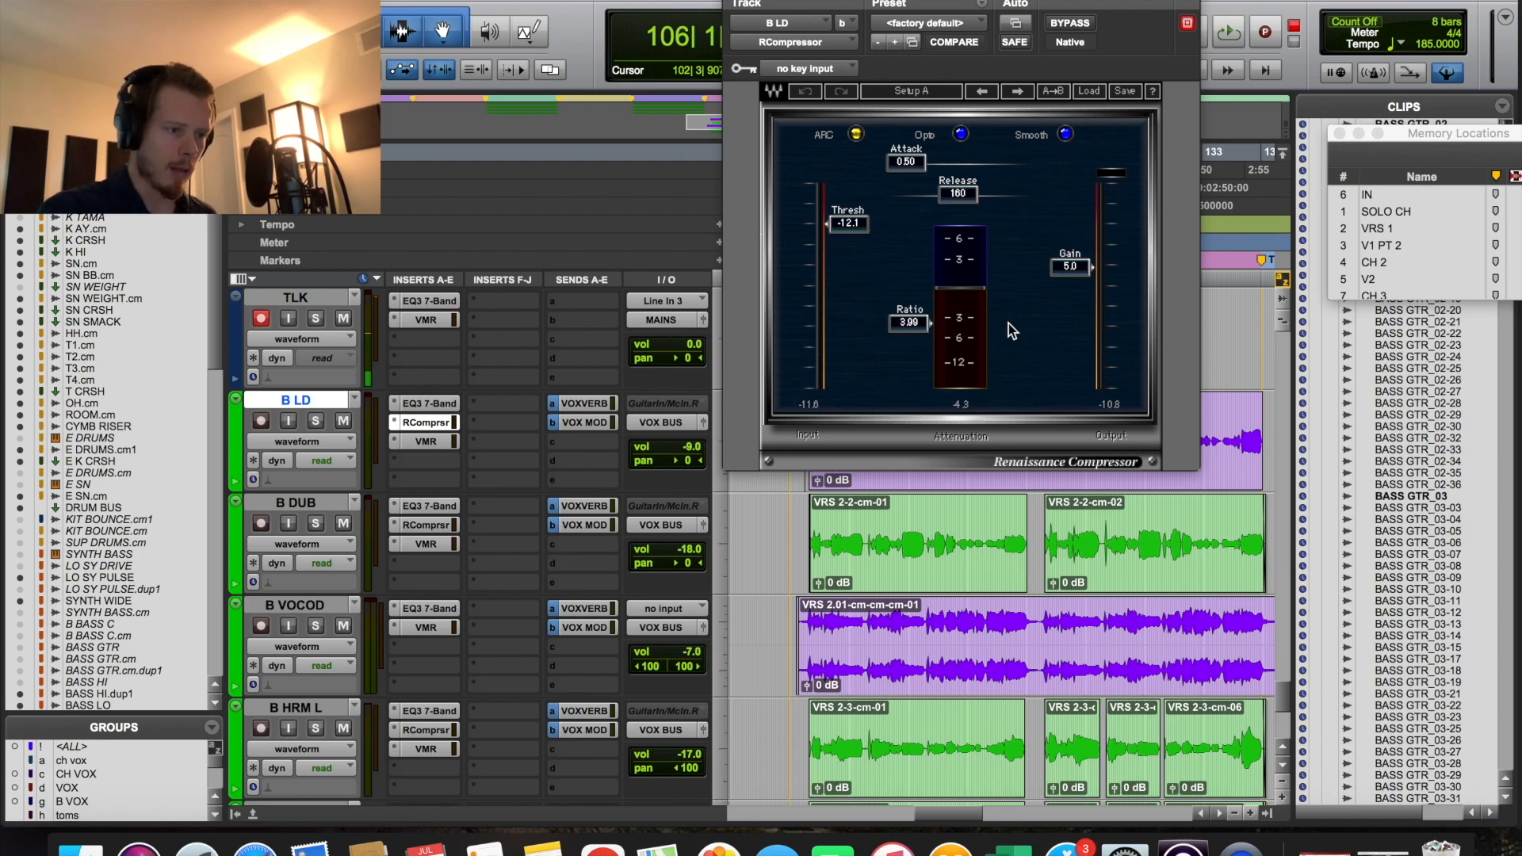
click(733, 0)
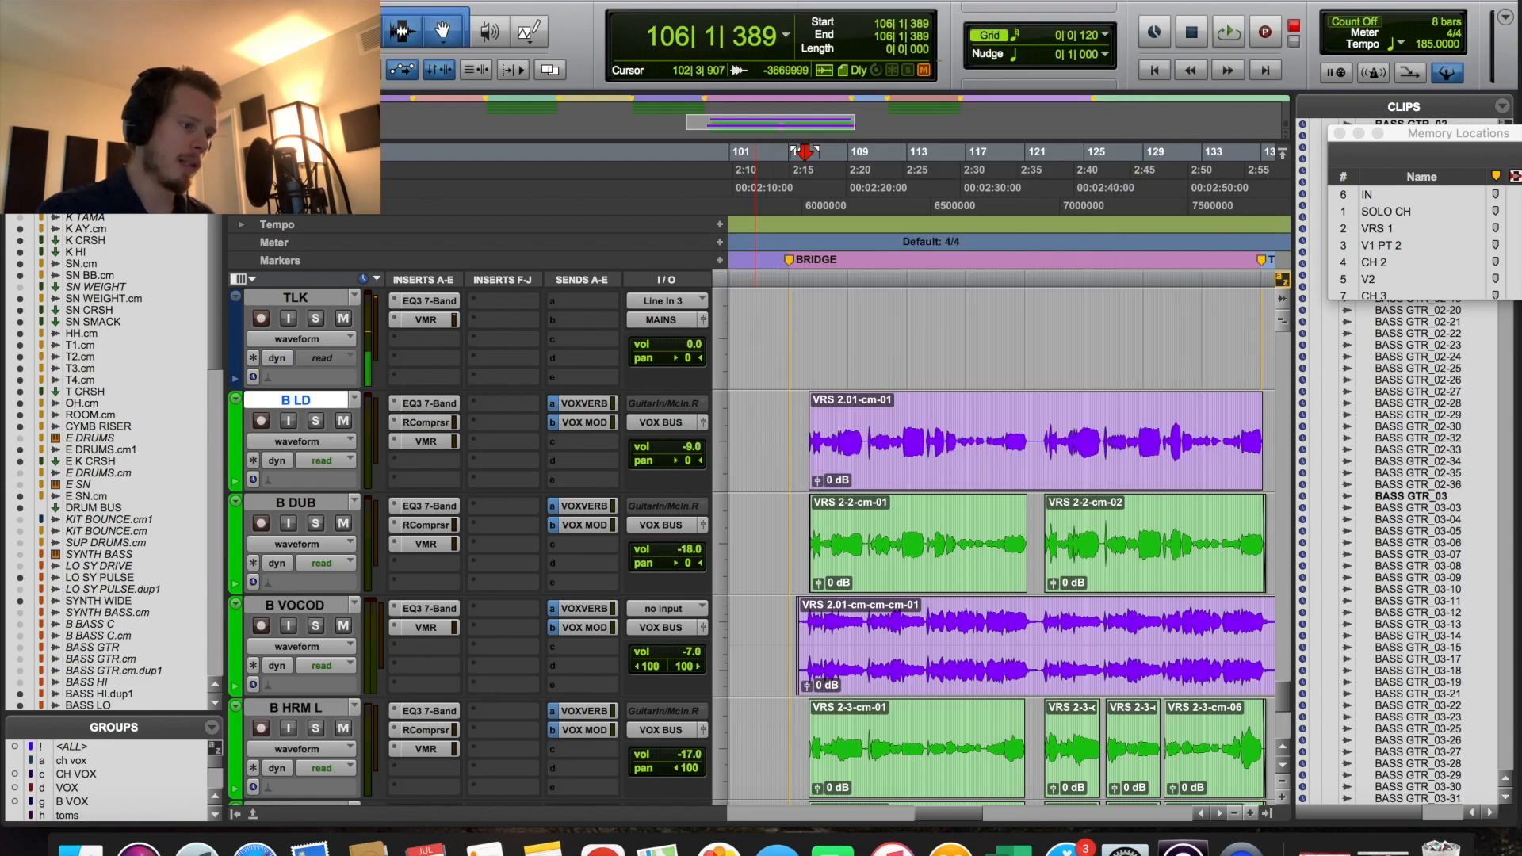
Step: Inspect the Virtual Mix Rack modules on the B LD track and close the plug-in
click(425, 440)
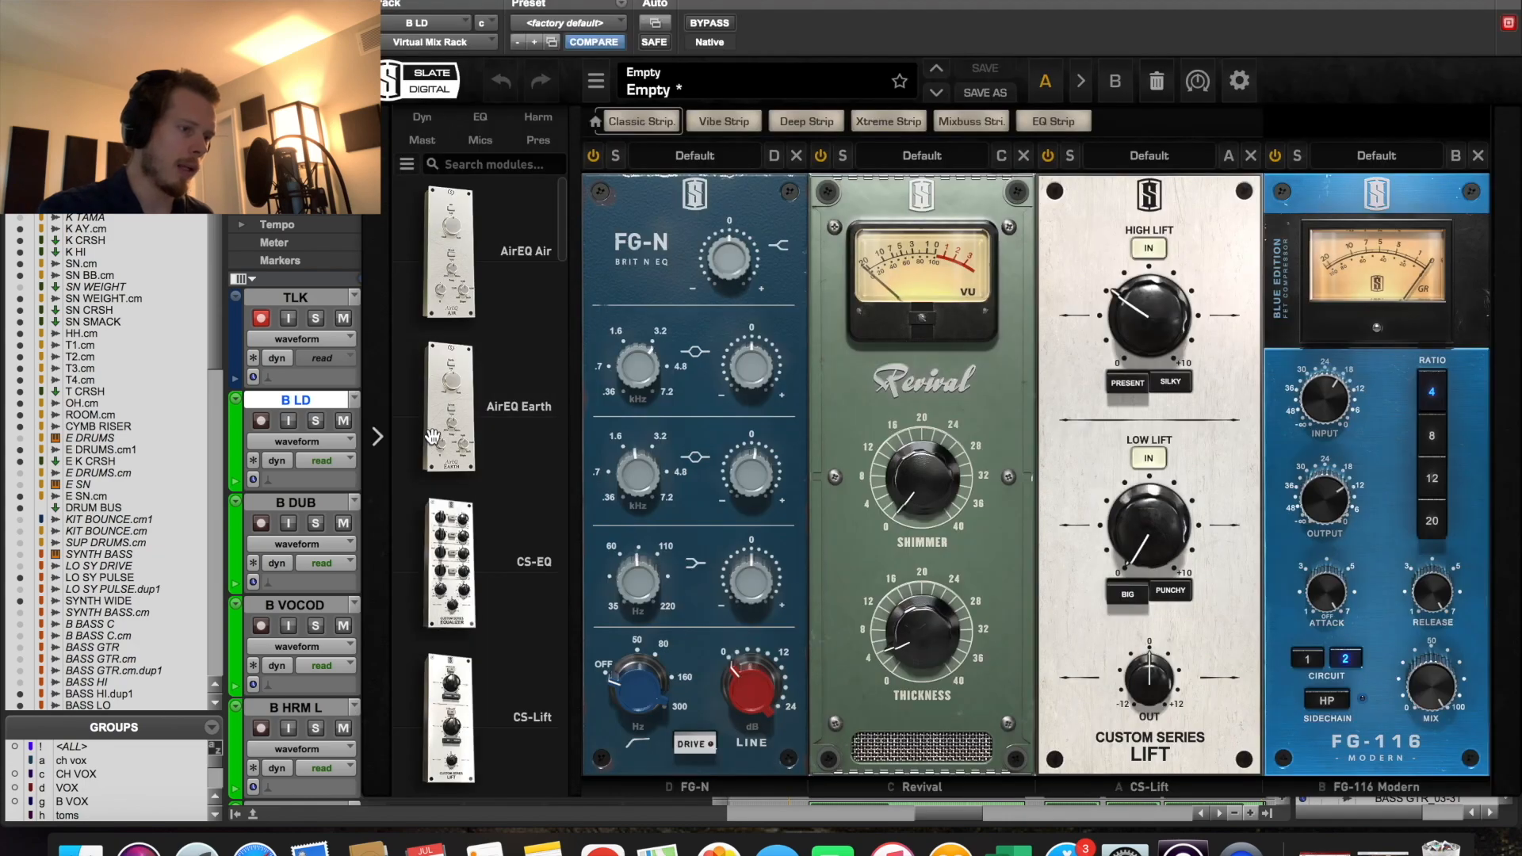
drag(761, 0, 717, 1)
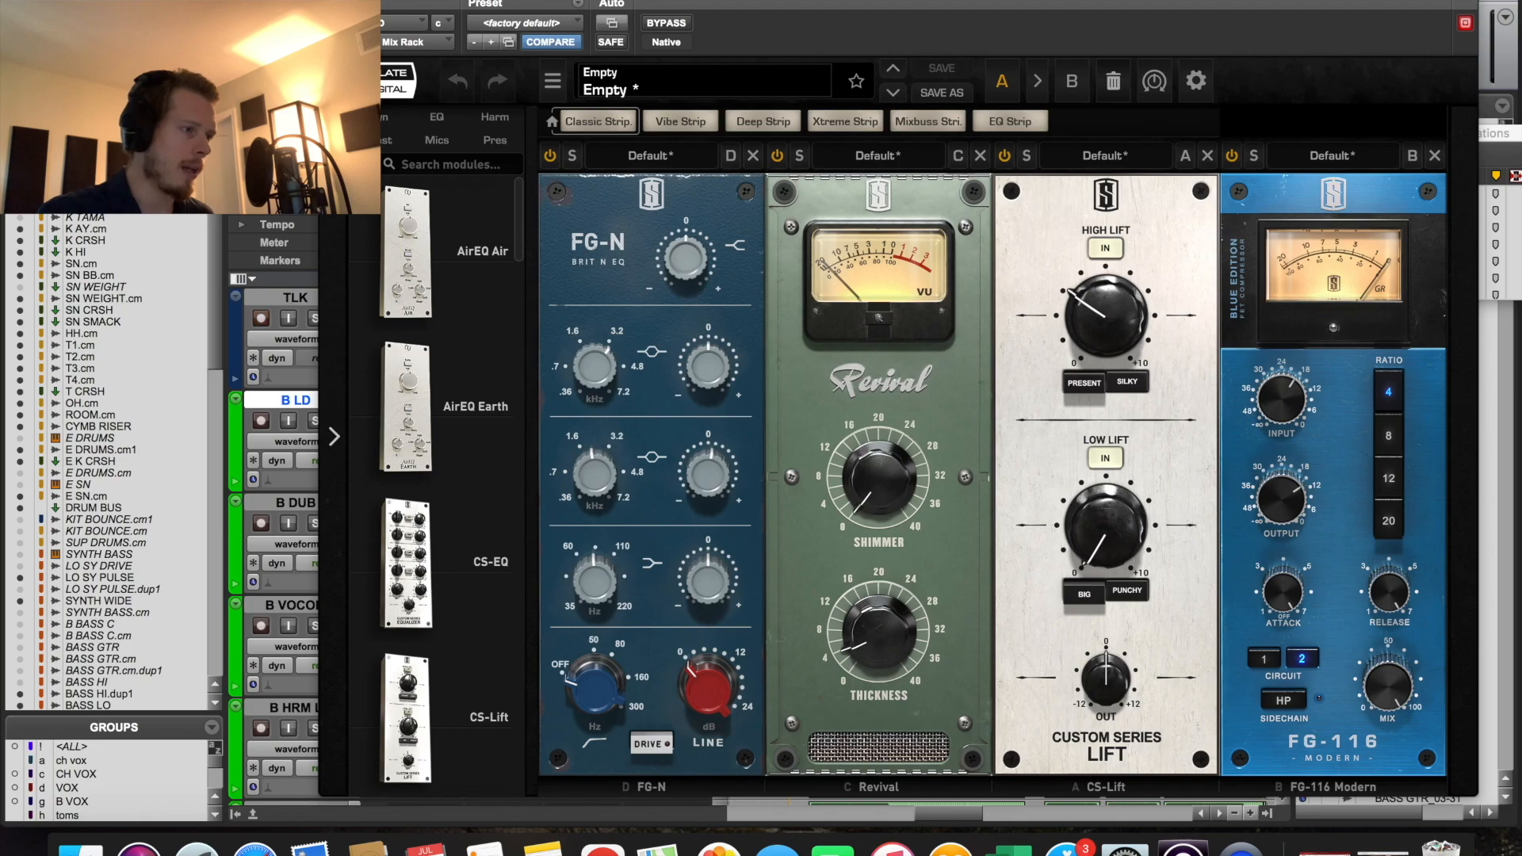
click(329, 3)
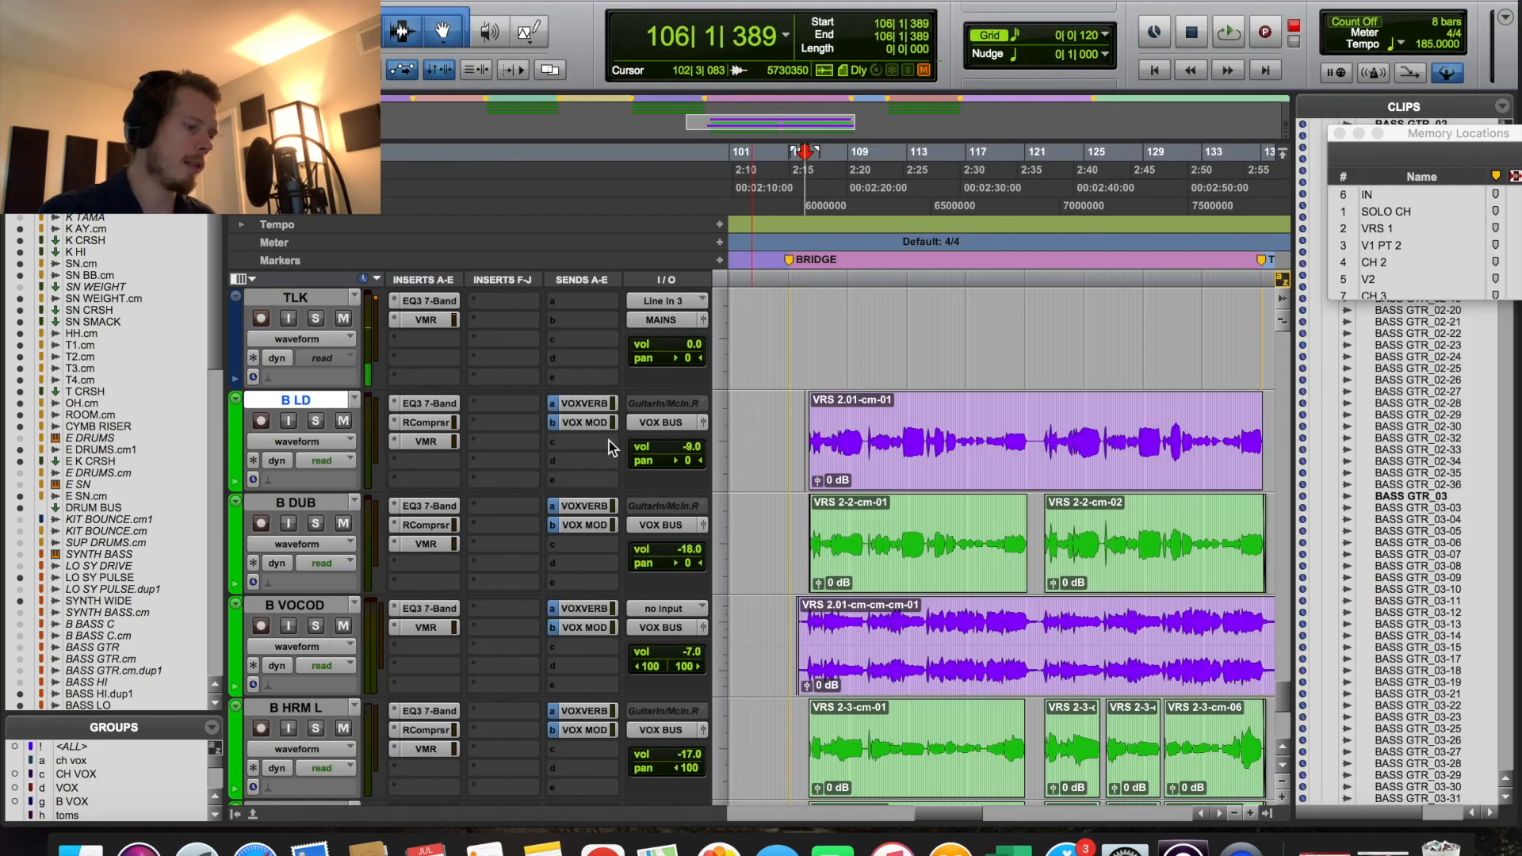
Step: Inspect the EQ3 7-Band, Renaissance Compressor and Virtual Mix Rack settings on the B DUB track, then close the plug-in
click(430, 507)
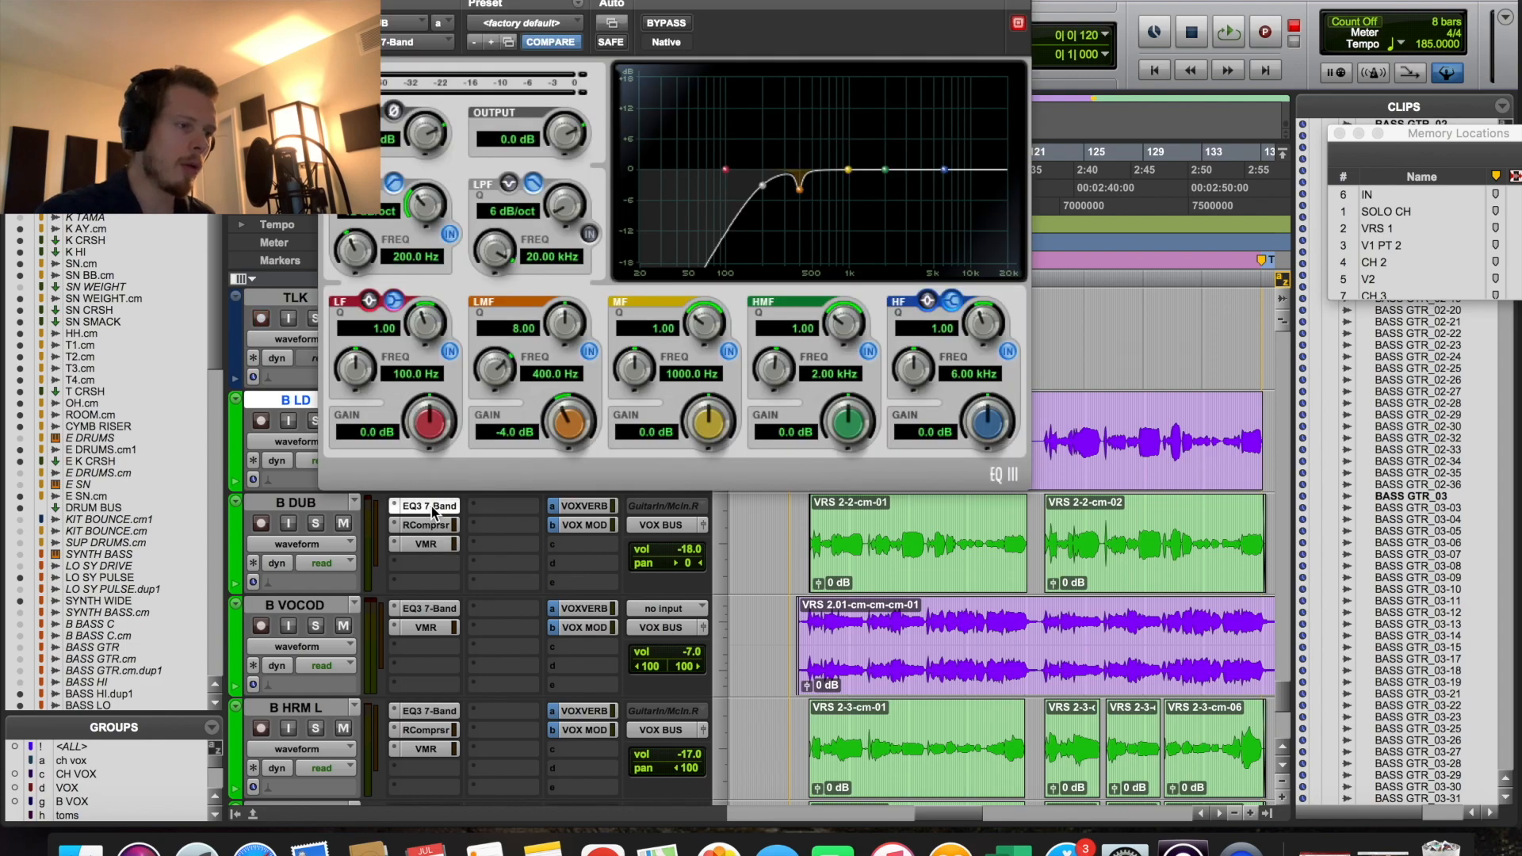
drag(634, 4, 820, 4)
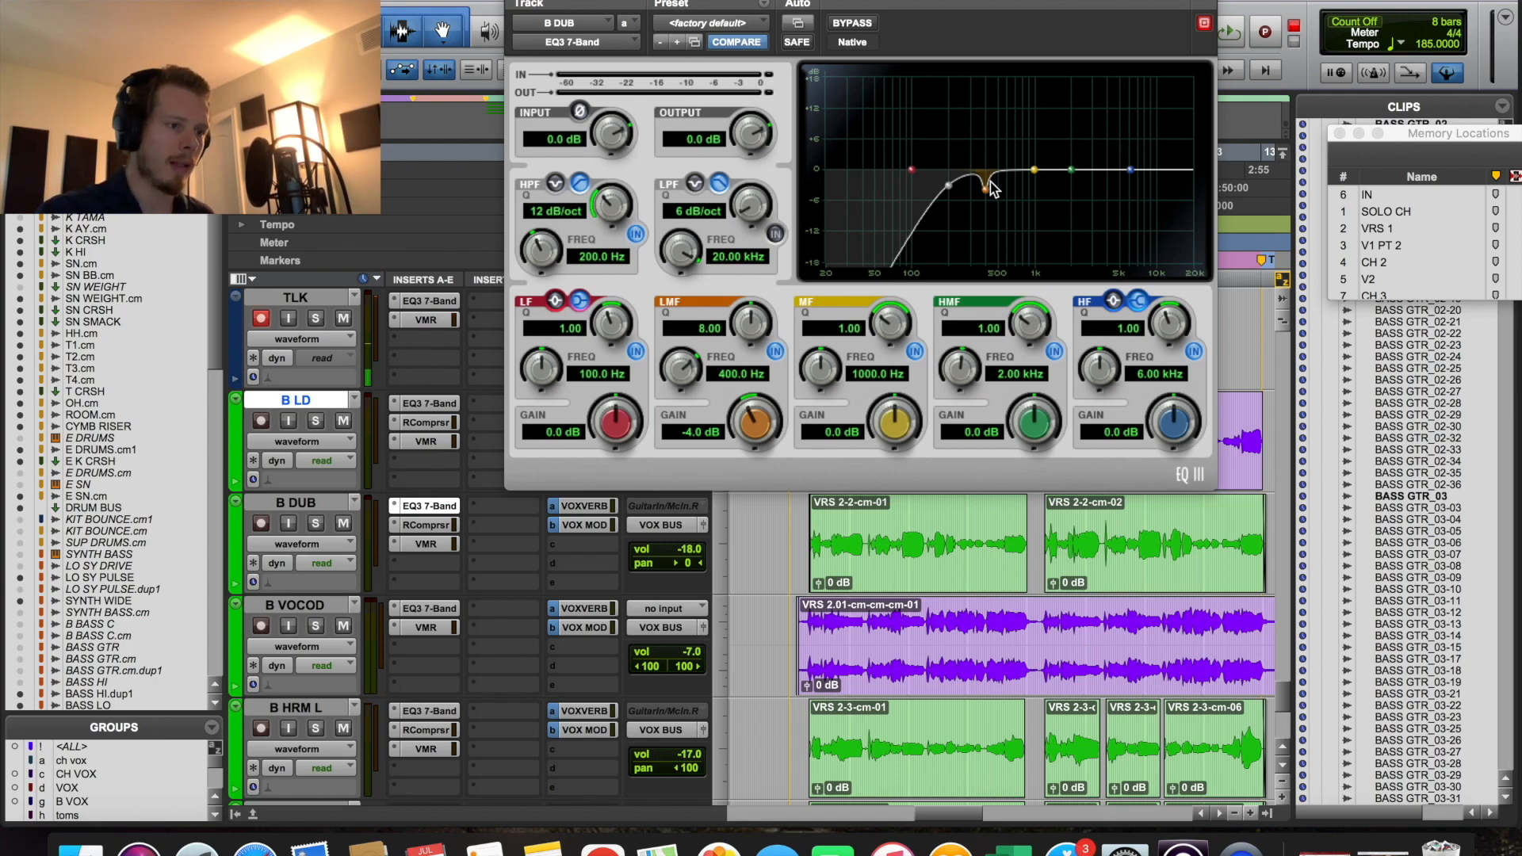
click(427, 527)
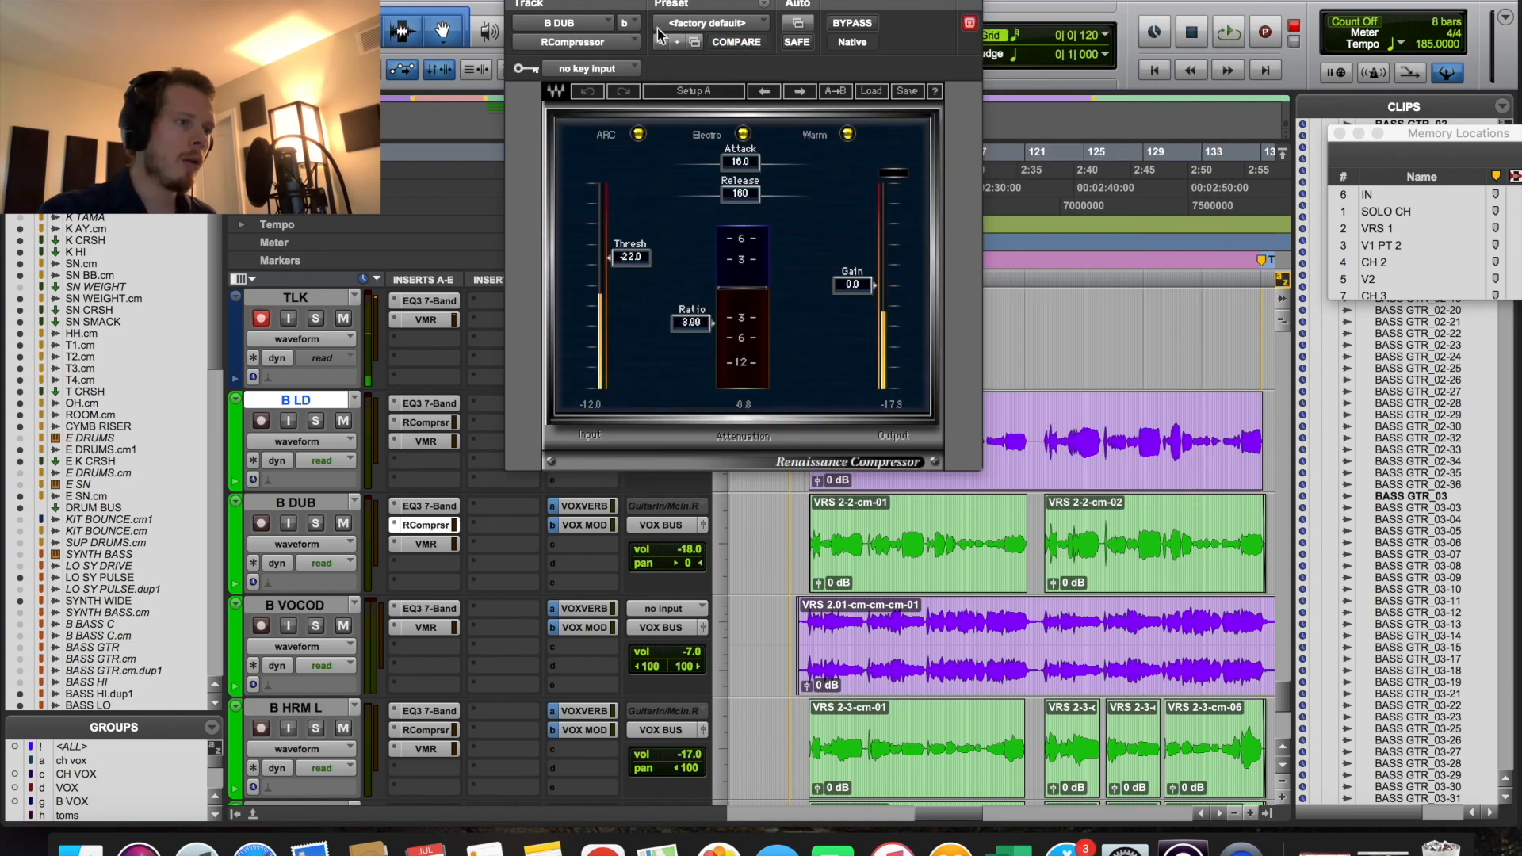
drag(676, 1, 918, 0)
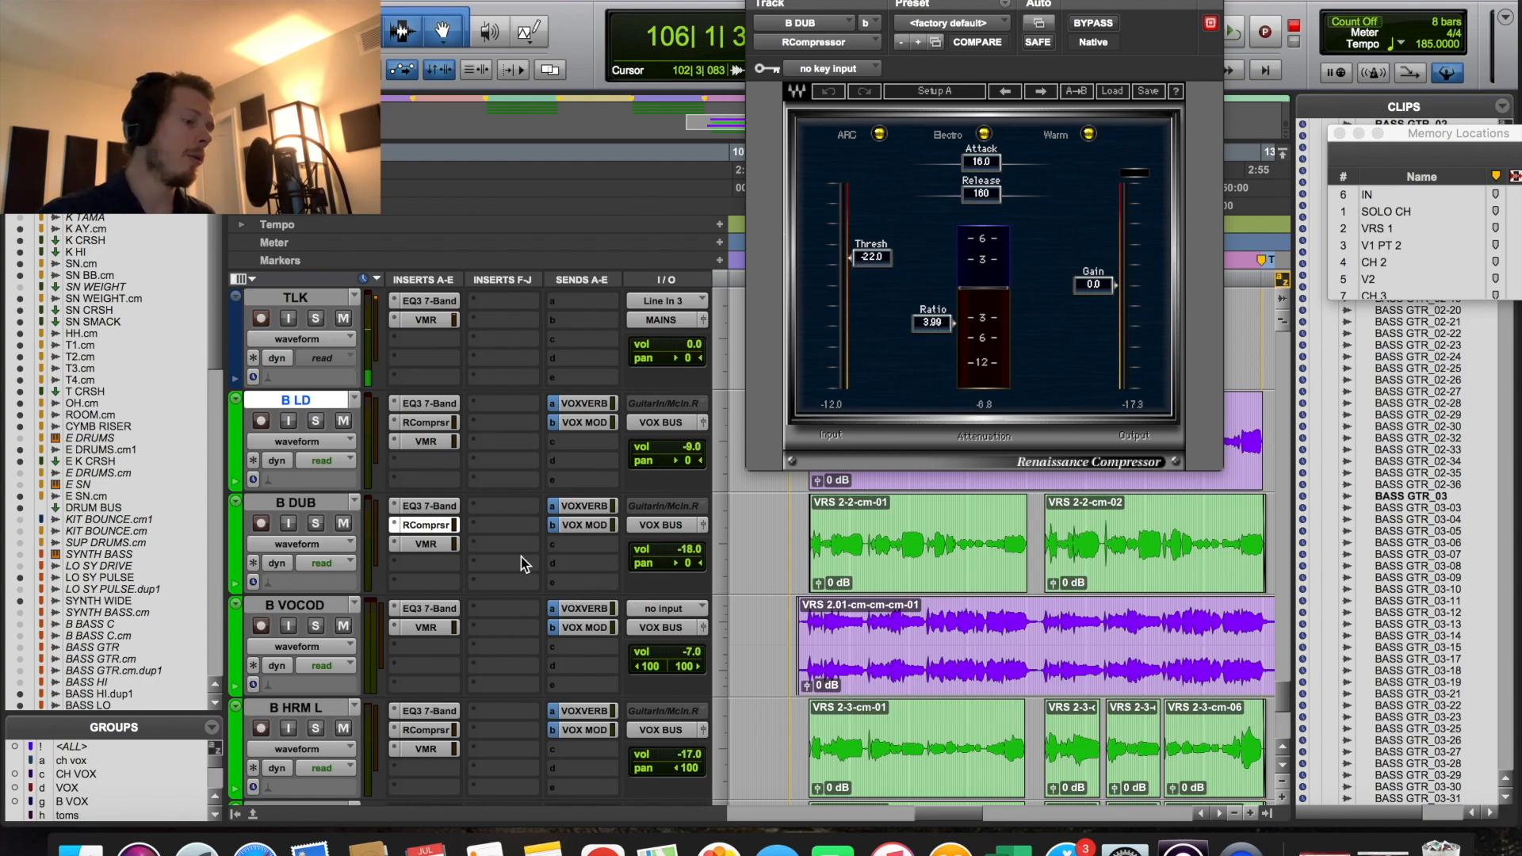
click(426, 544)
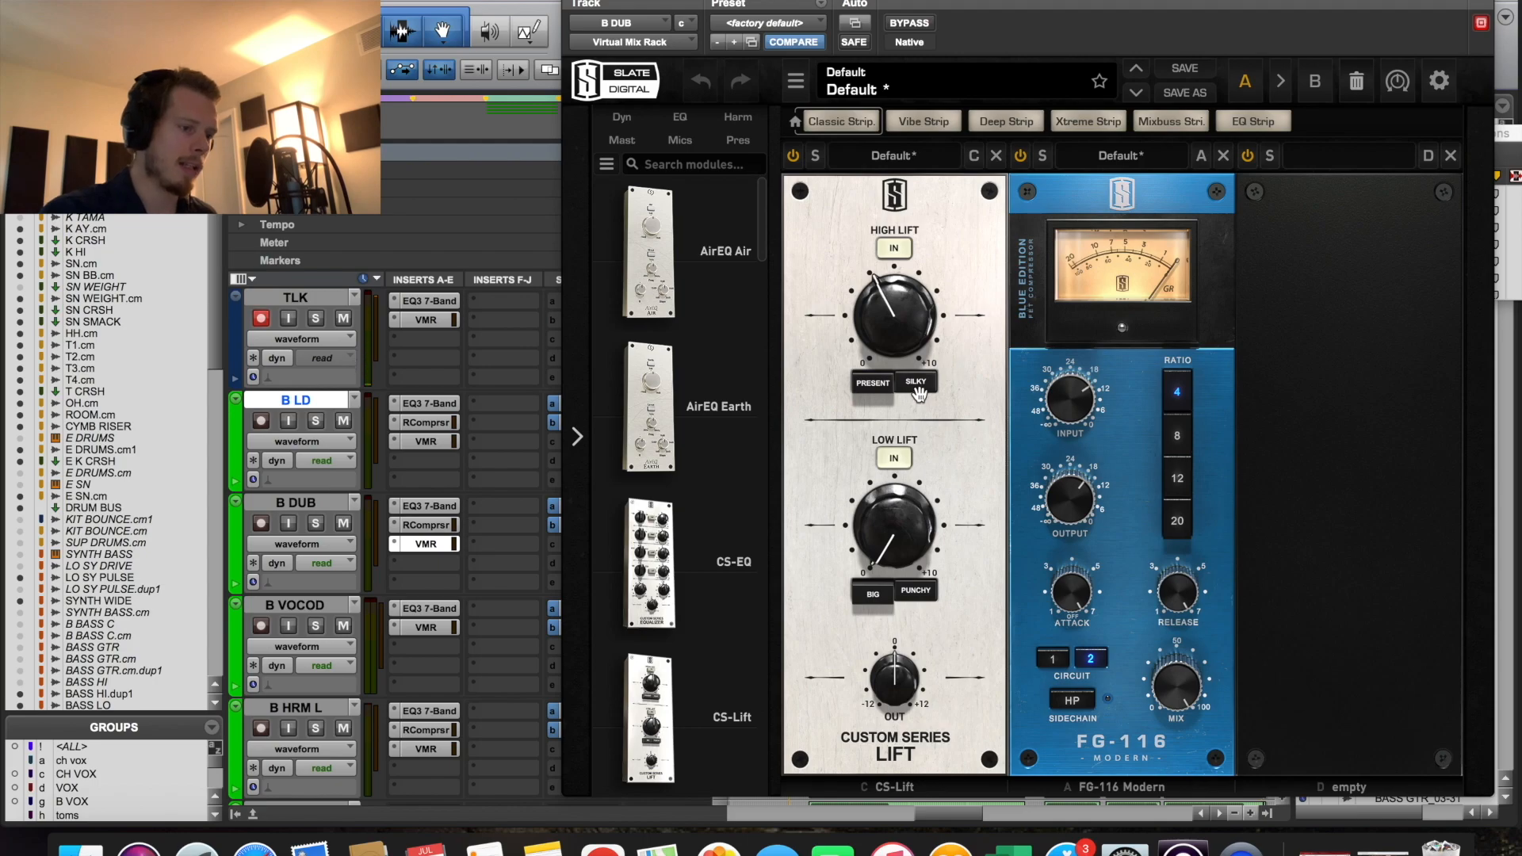
mouse_move(899, 322)
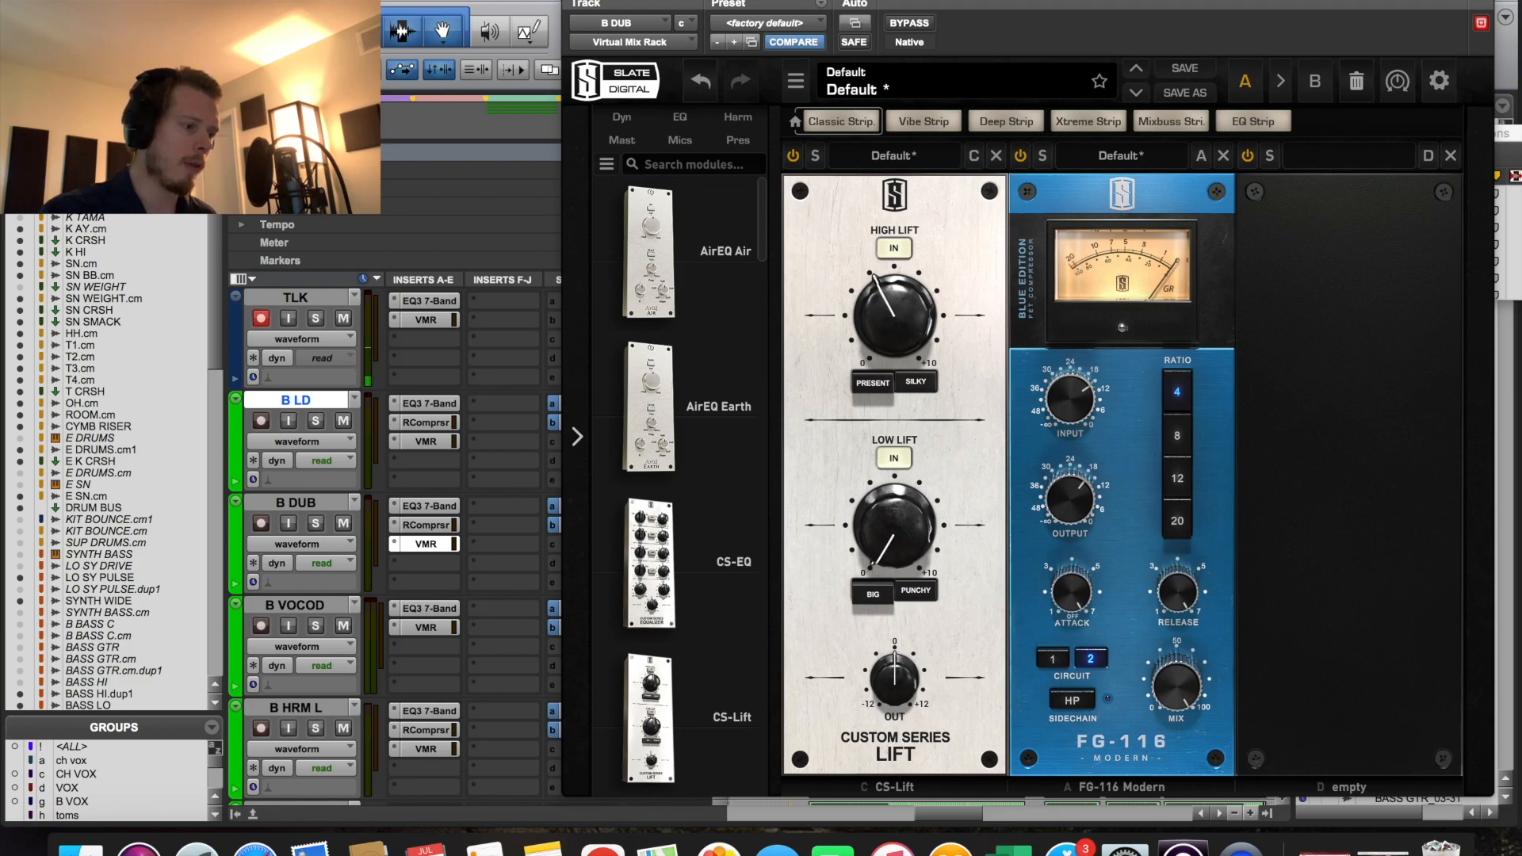
click(426, 544)
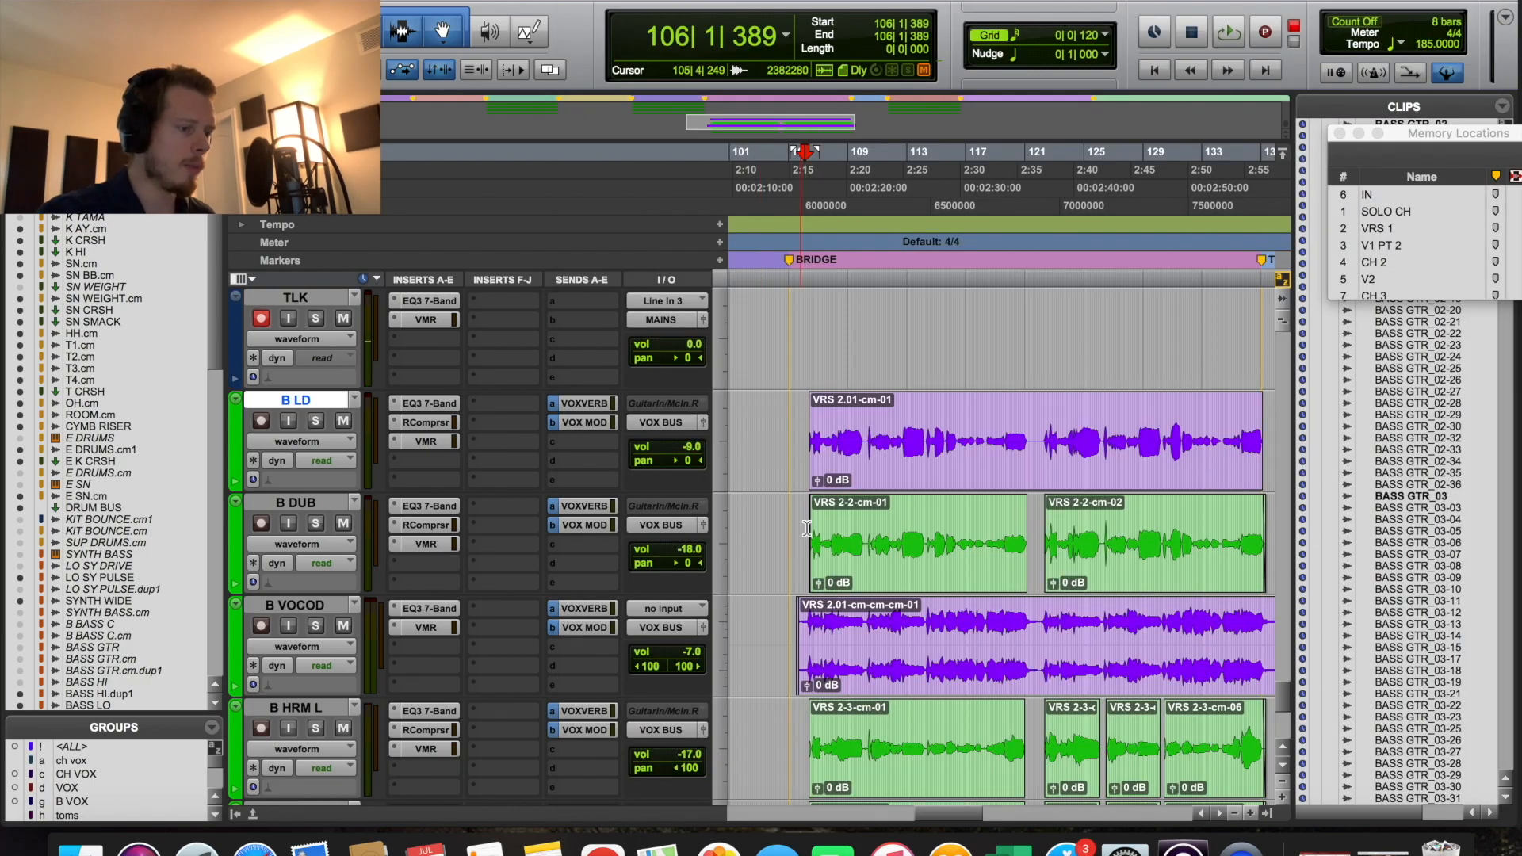
Step: Open the EQ3 7-Band on the B VOCOD track, solo the track and play the bridge
scroll(426, 539, down, 2)
click(424, 509)
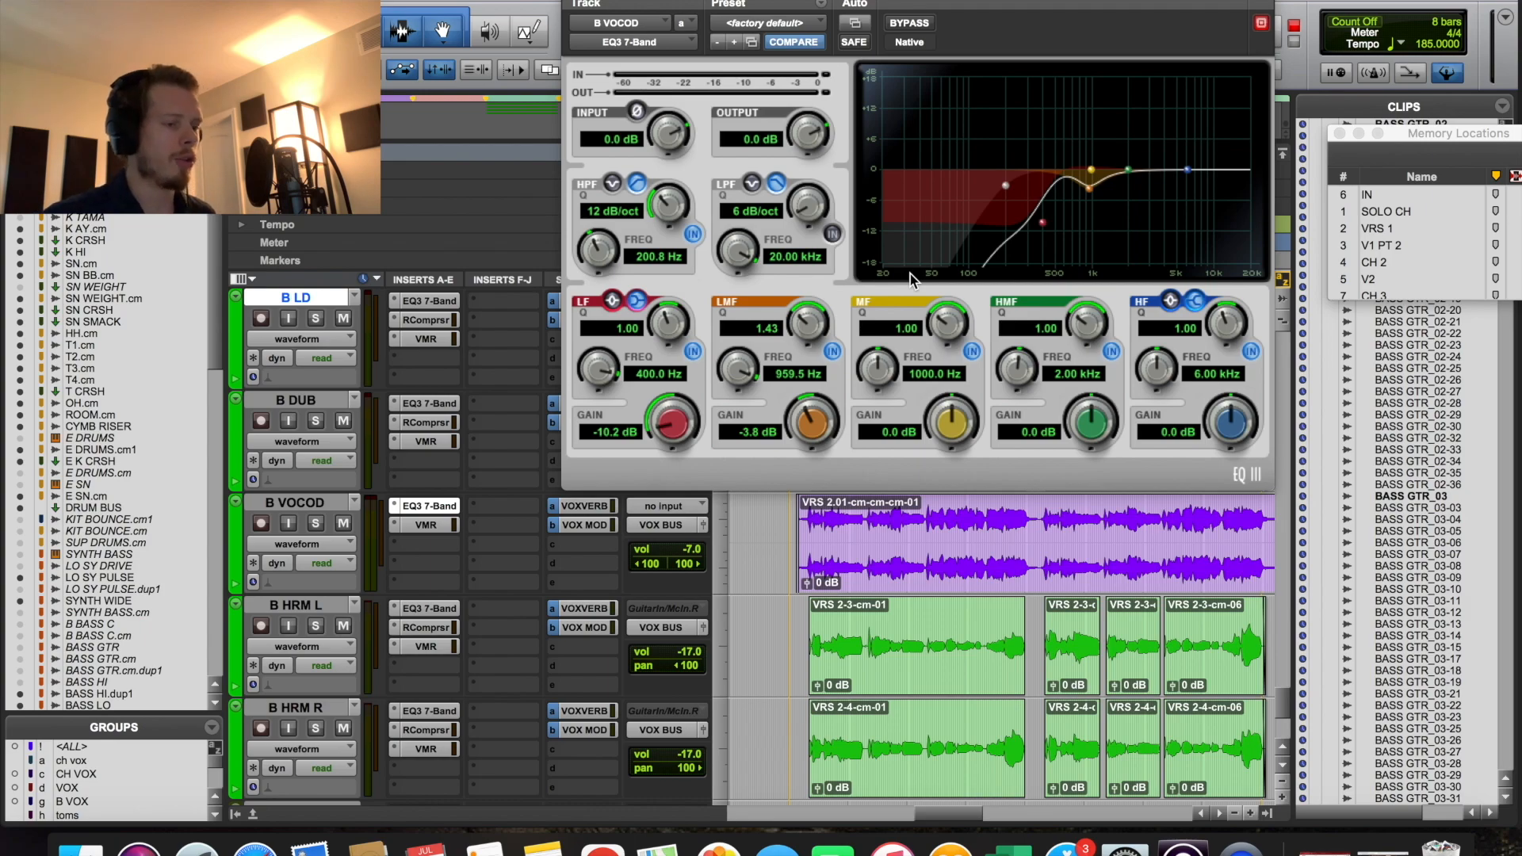
click(315, 523)
scroll(316, 528, up, 2)
key(space)
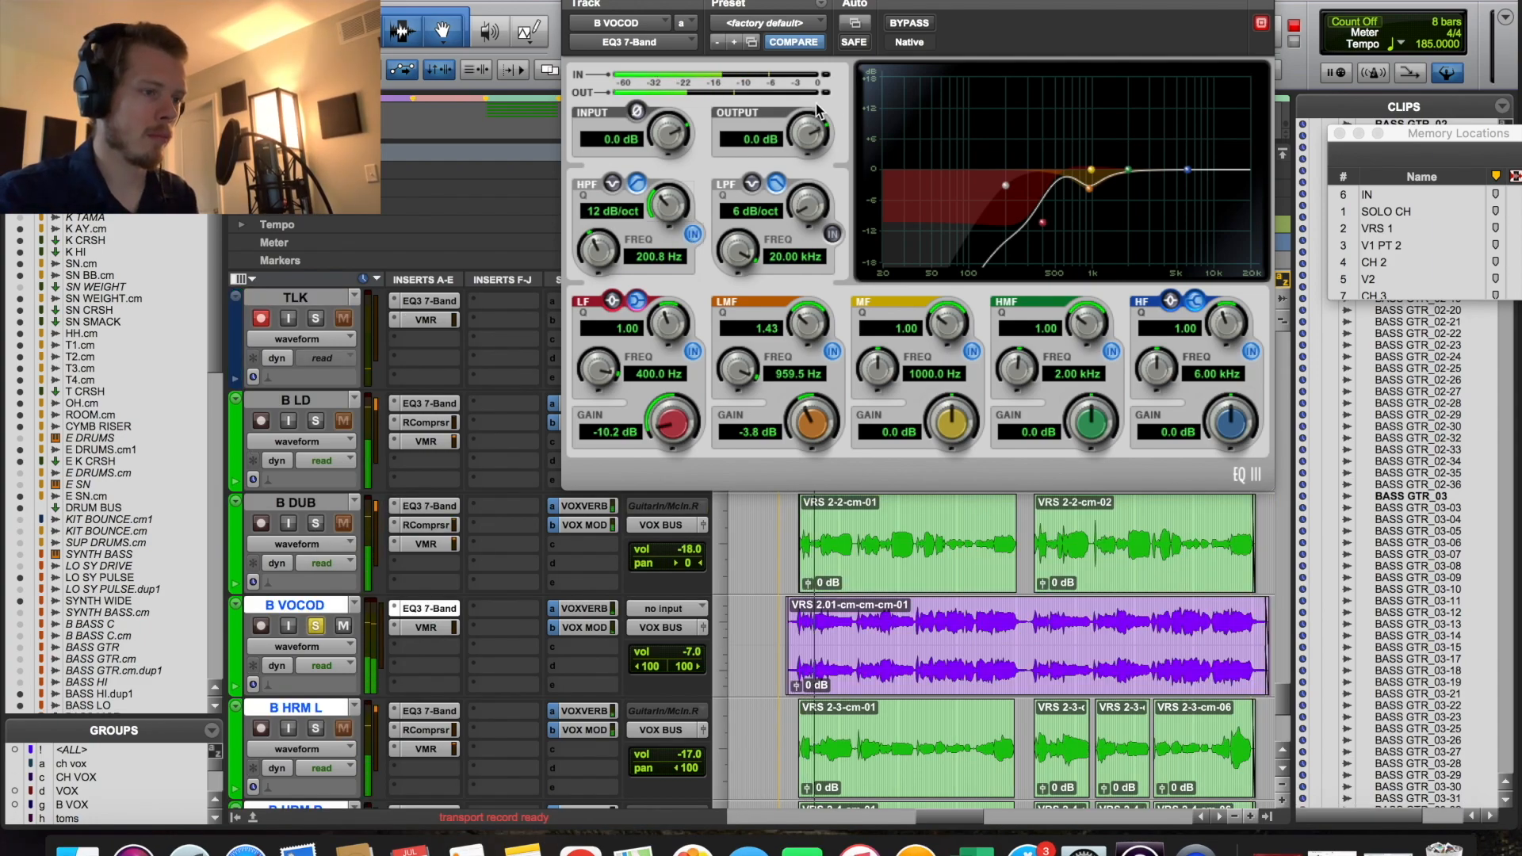
Step: Compare B VOCOD with its EQ bypassed and active twice during playback, leaving the EQ active, and unsolo the track
click(911, 23)
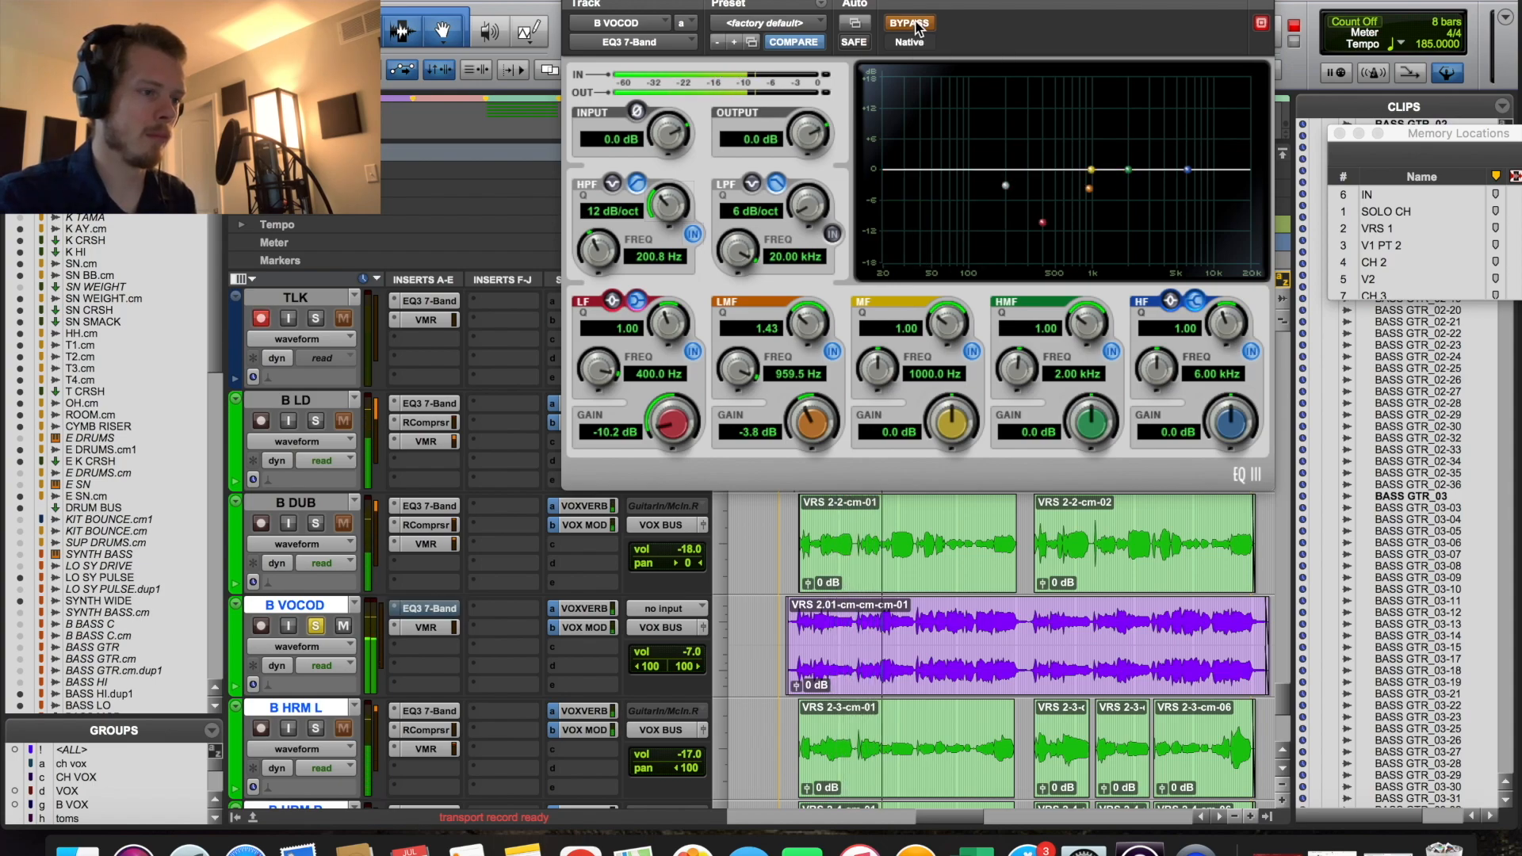
click(912, 23)
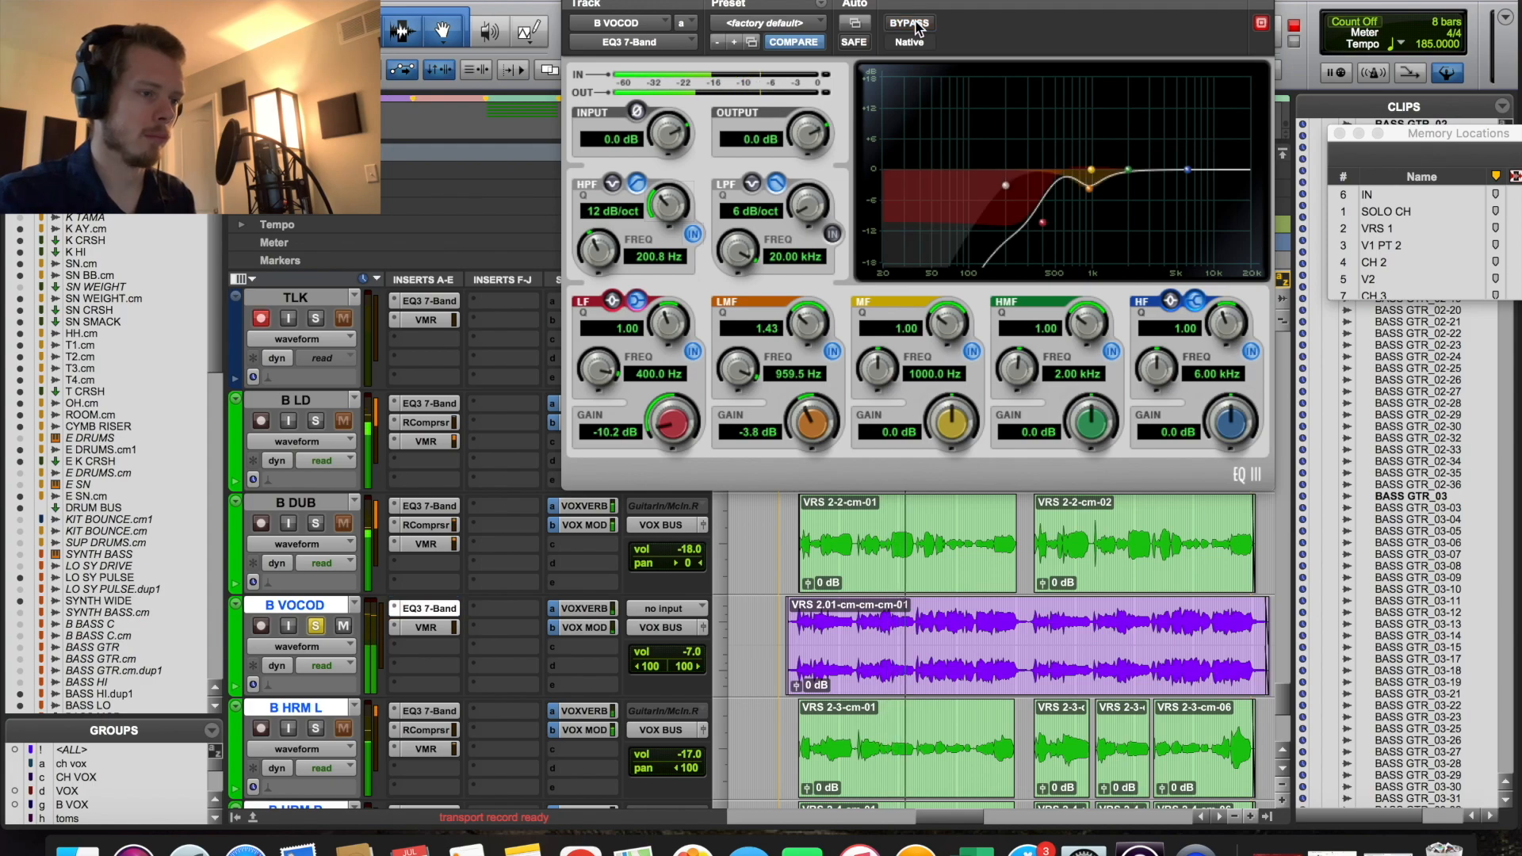
click(916, 26)
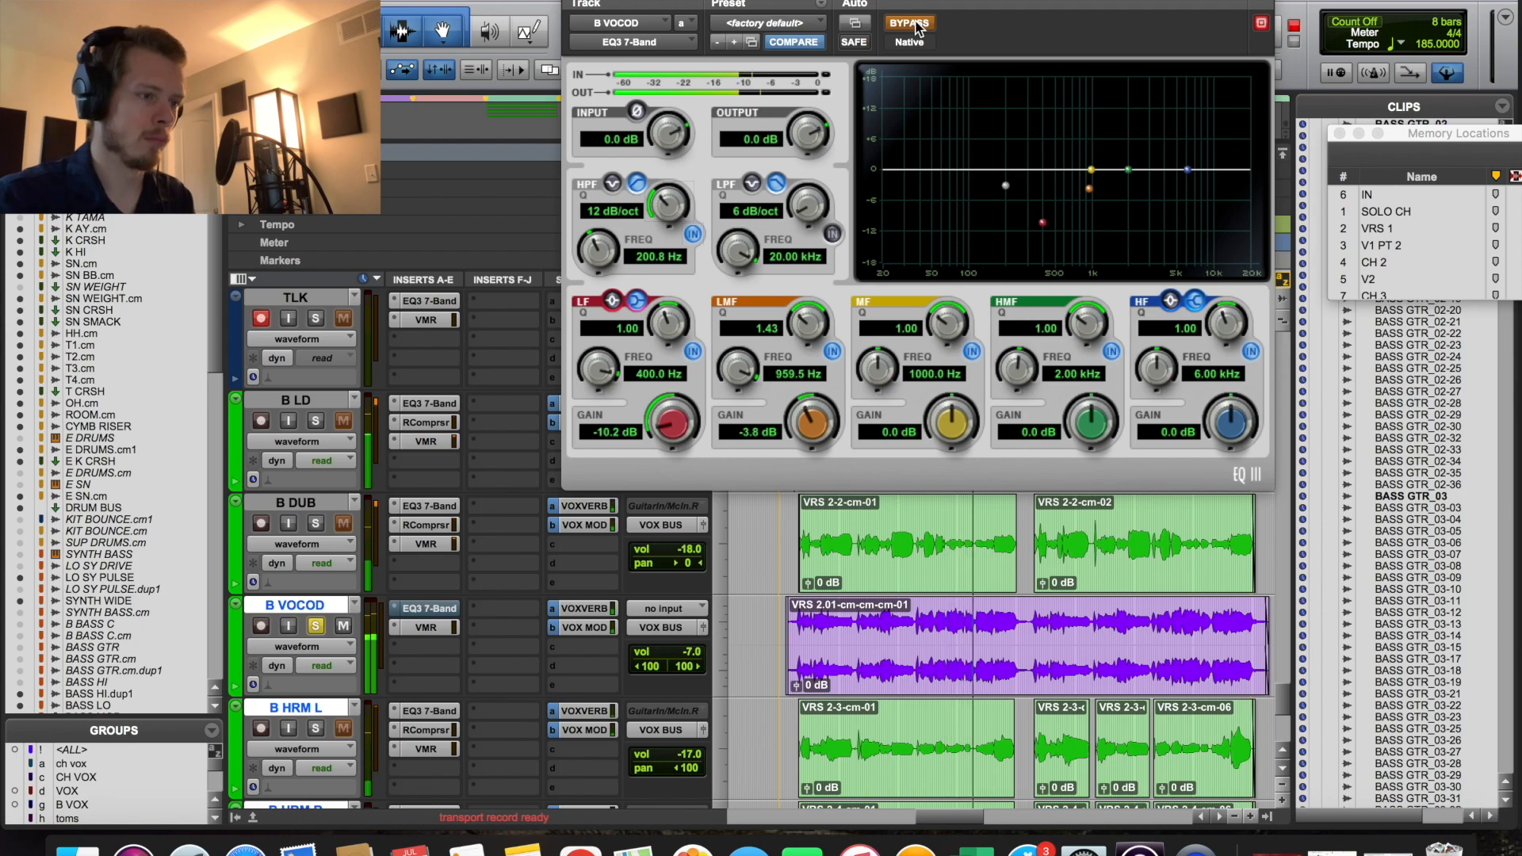
click(915, 25)
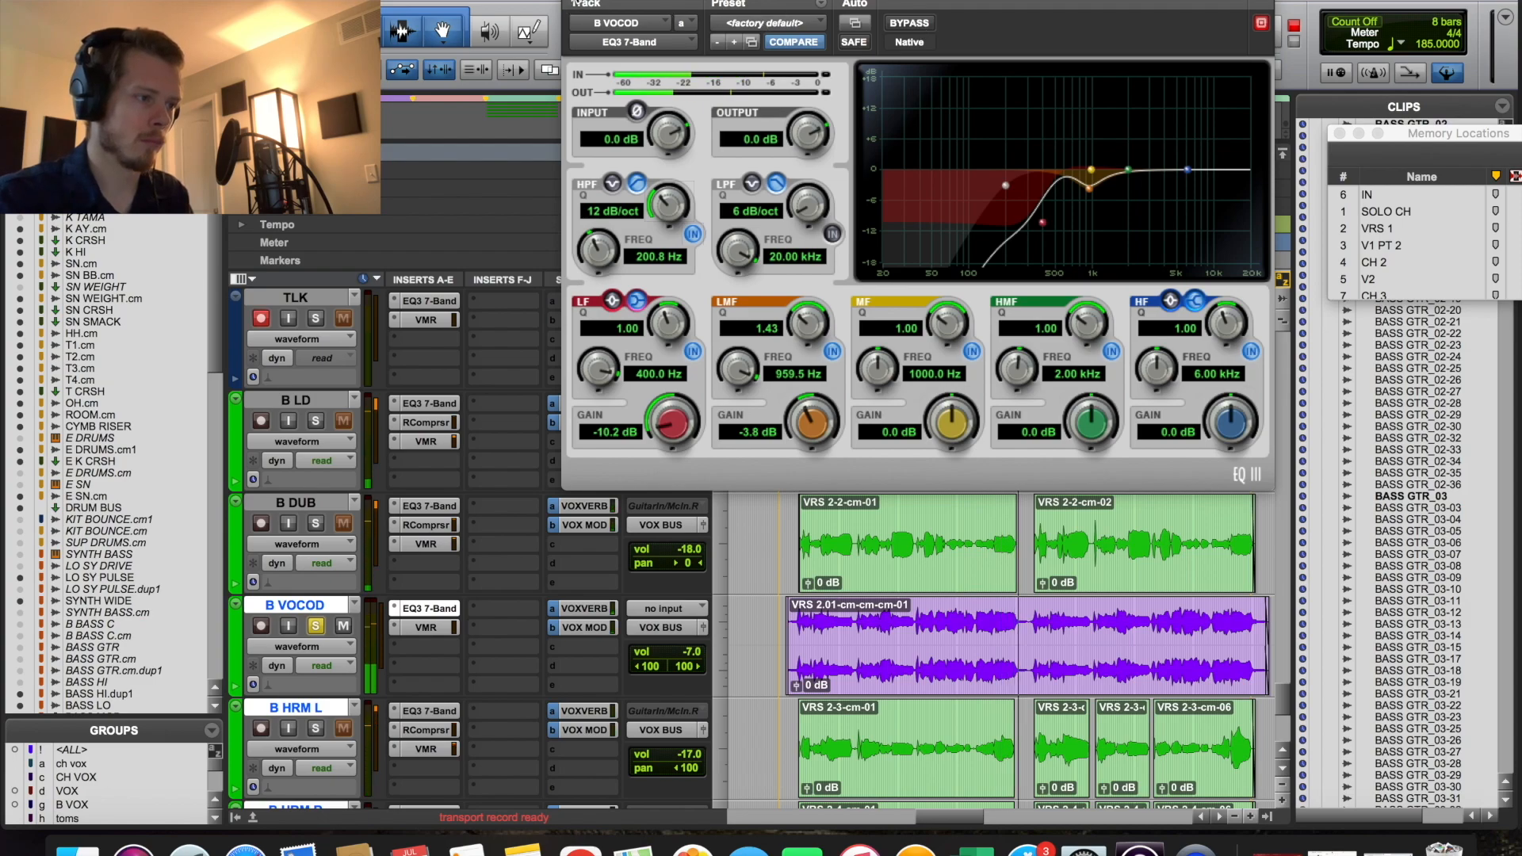
click(315, 627)
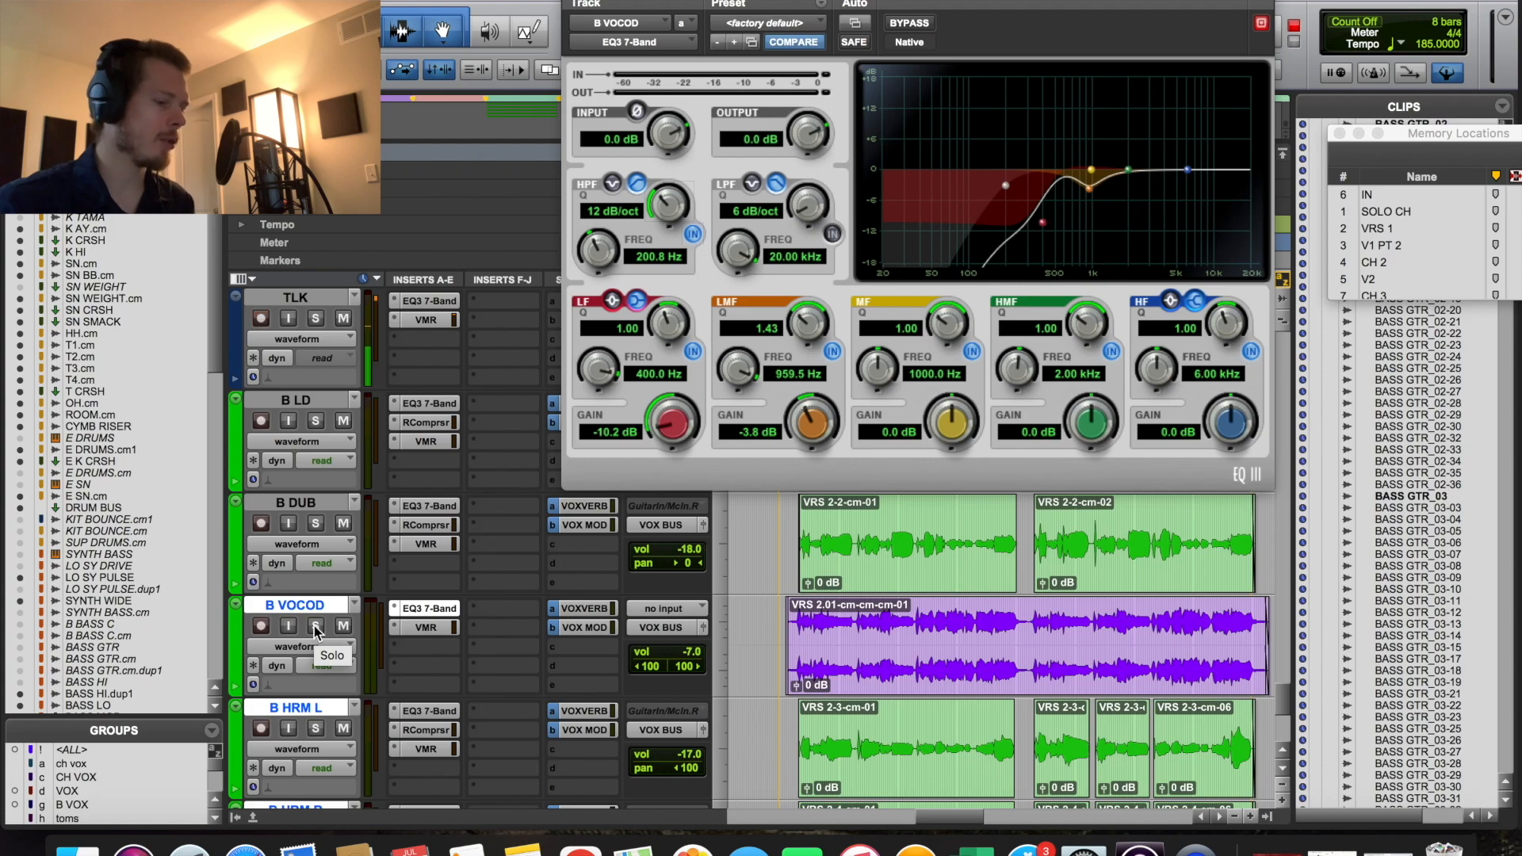
Step: Inspect the CS-Lift module in the Virtual Mix Rack on the B VOCOD track
click(418, 627)
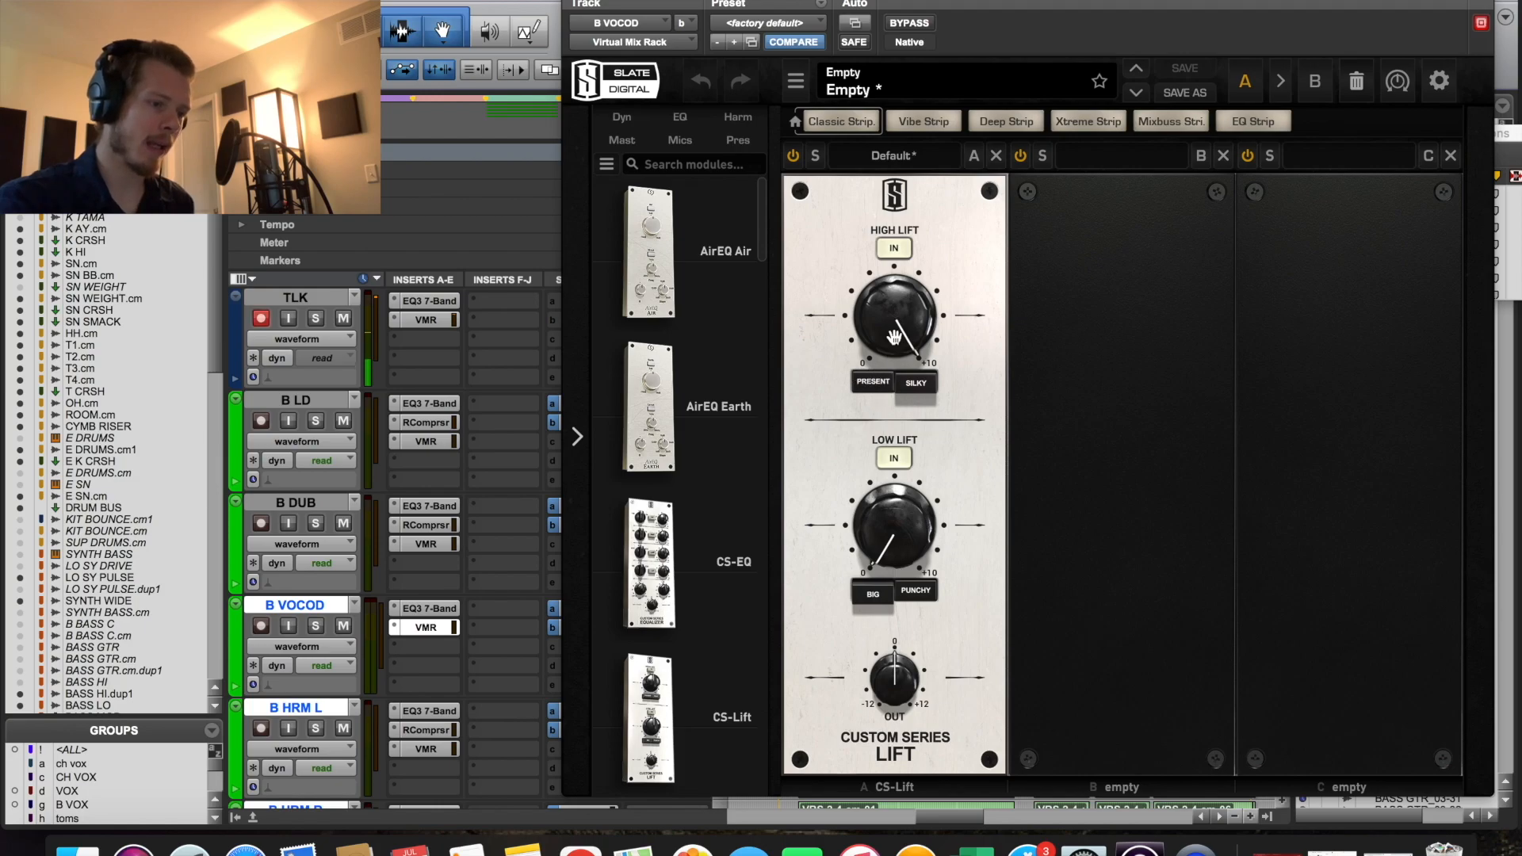
mouse_move(908, 300)
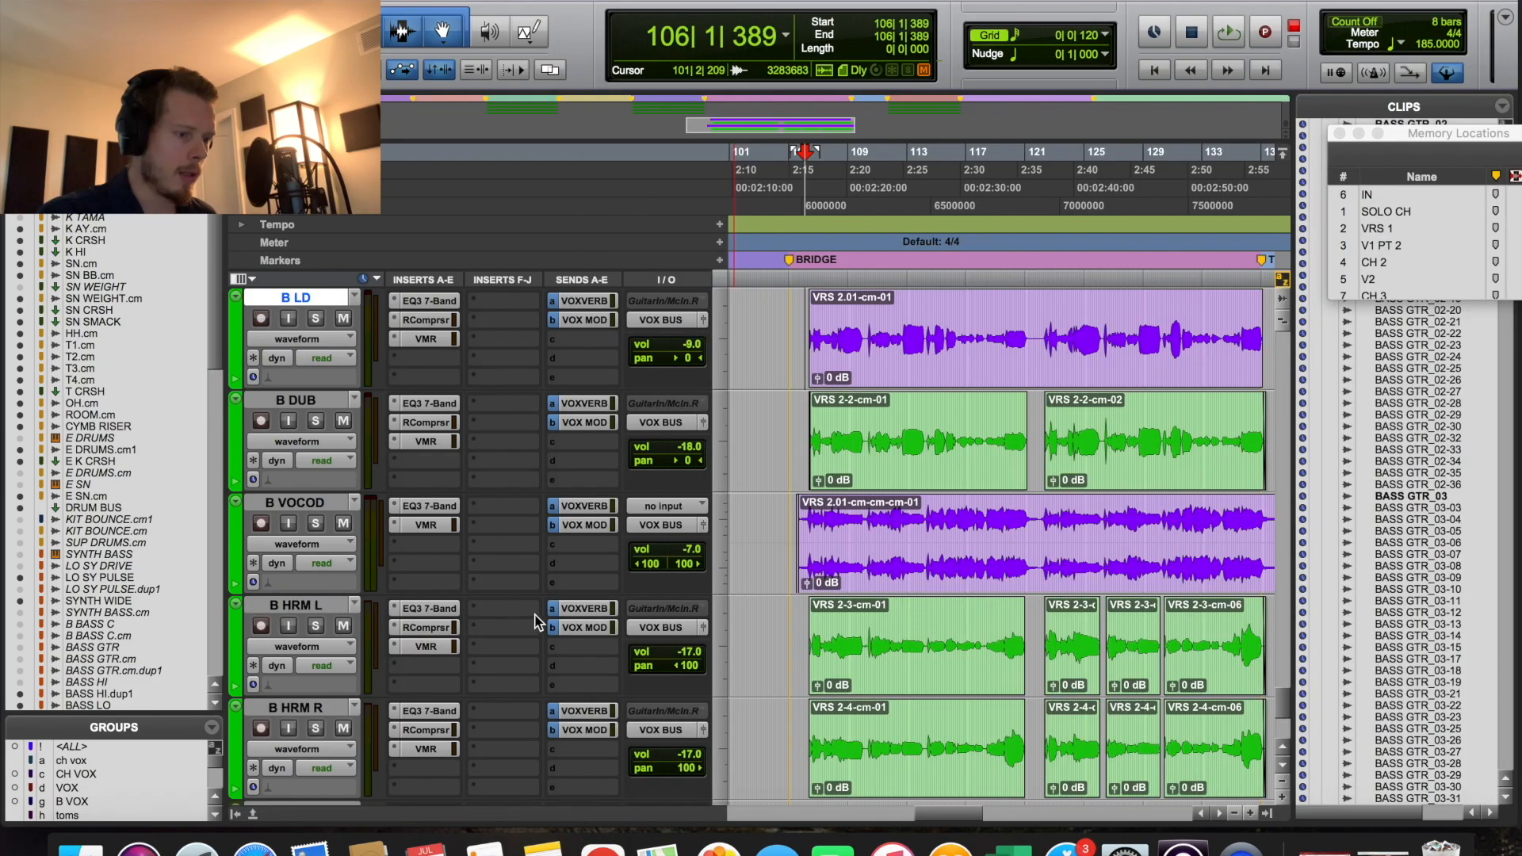
Step: Inspect the EQ3 7-Band settings on the B HRM L track and close the plug-in
scroll(664, 572, down, 2)
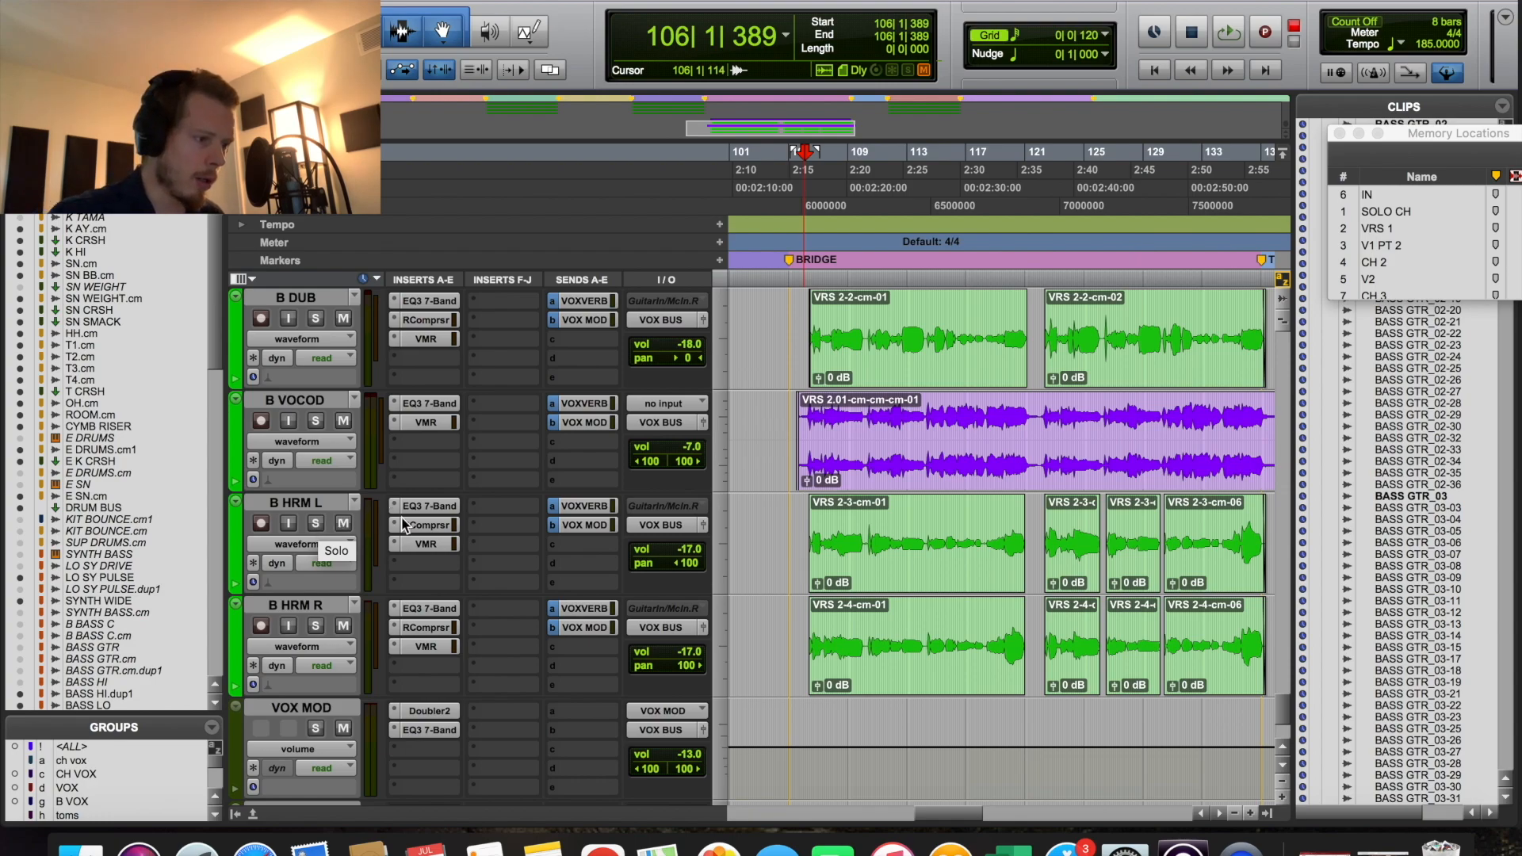
click(425, 507)
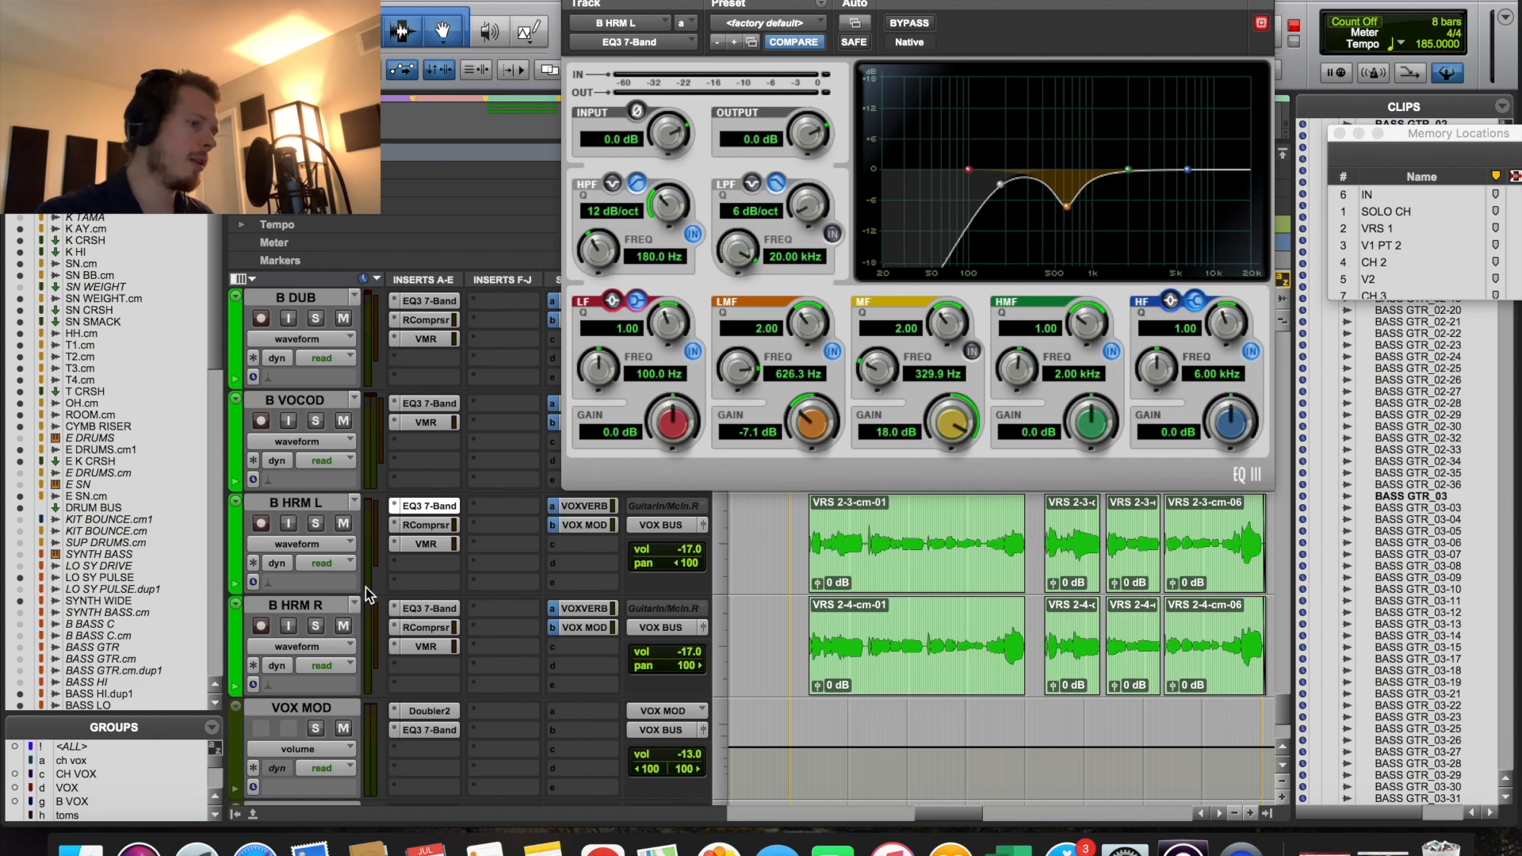
click(575, 1)
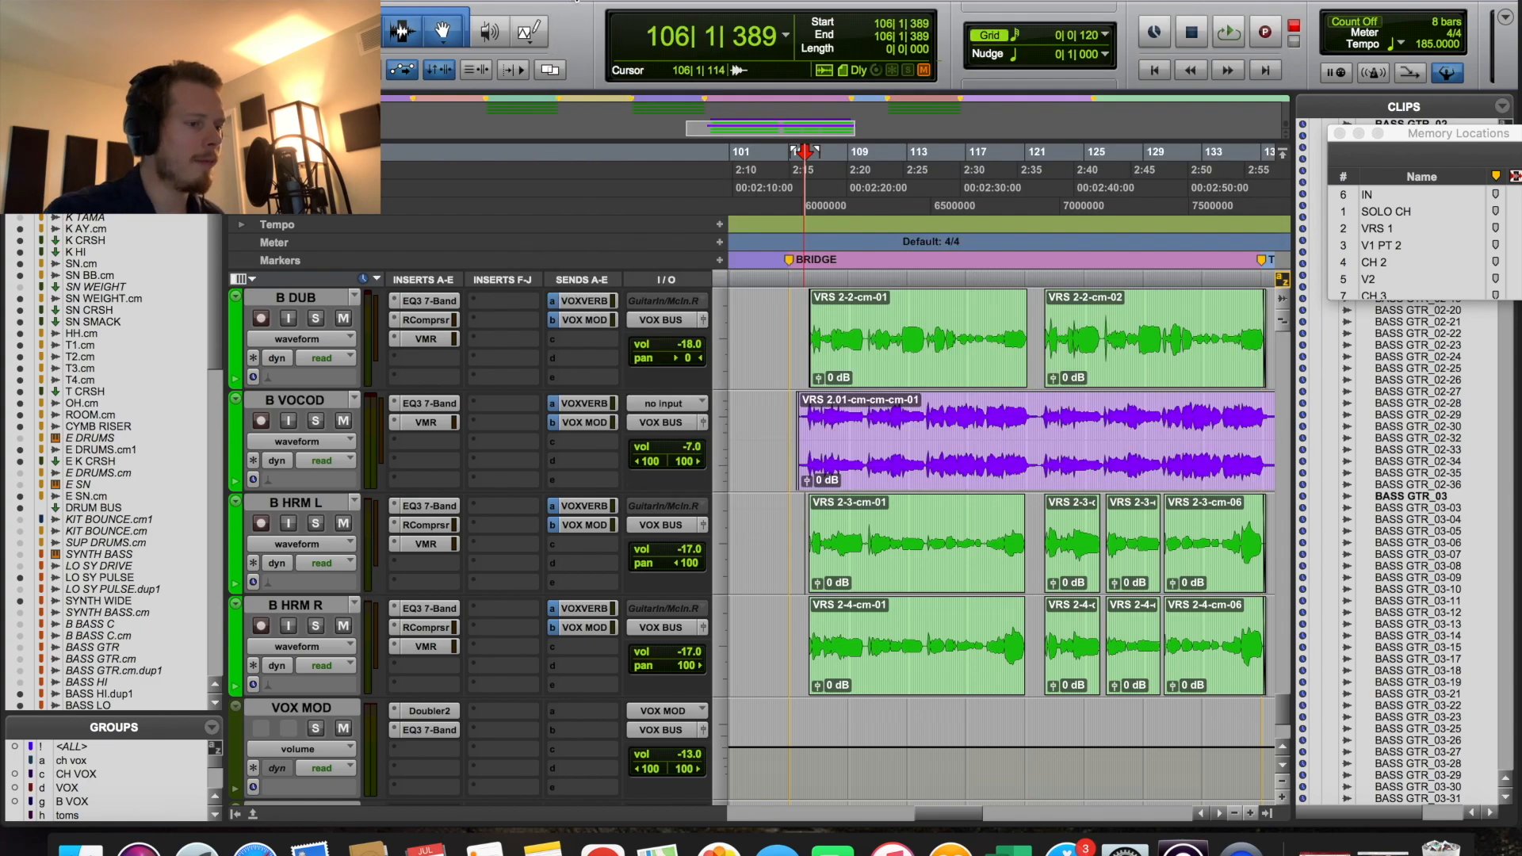
Step: Play the bridge with the B LD track soloed and add the B DUB and B VOCOD tracks to the solo
scroll(500, 364, up, 3)
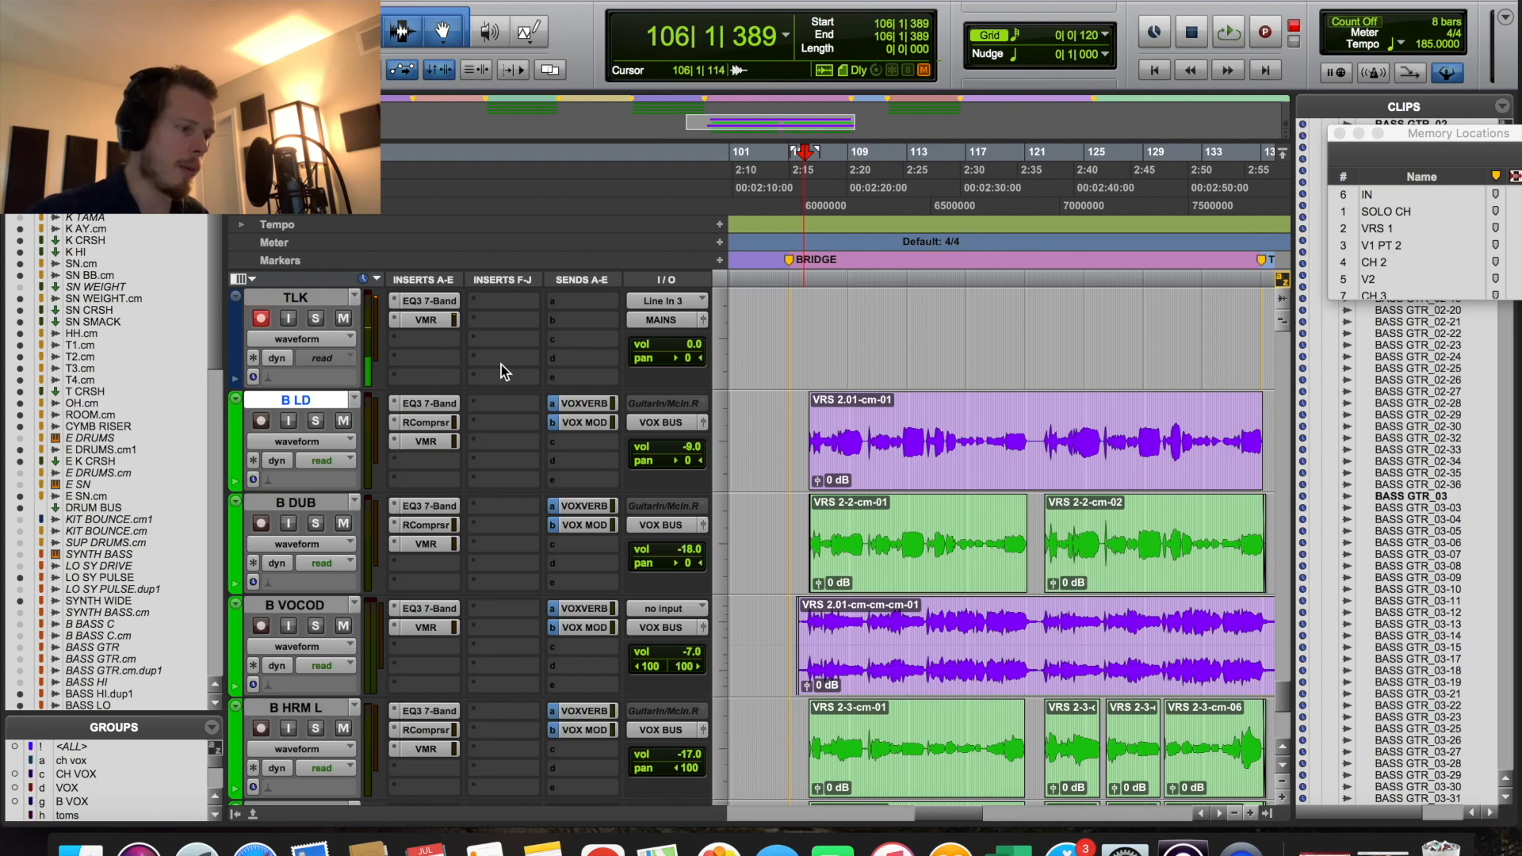
key(space)
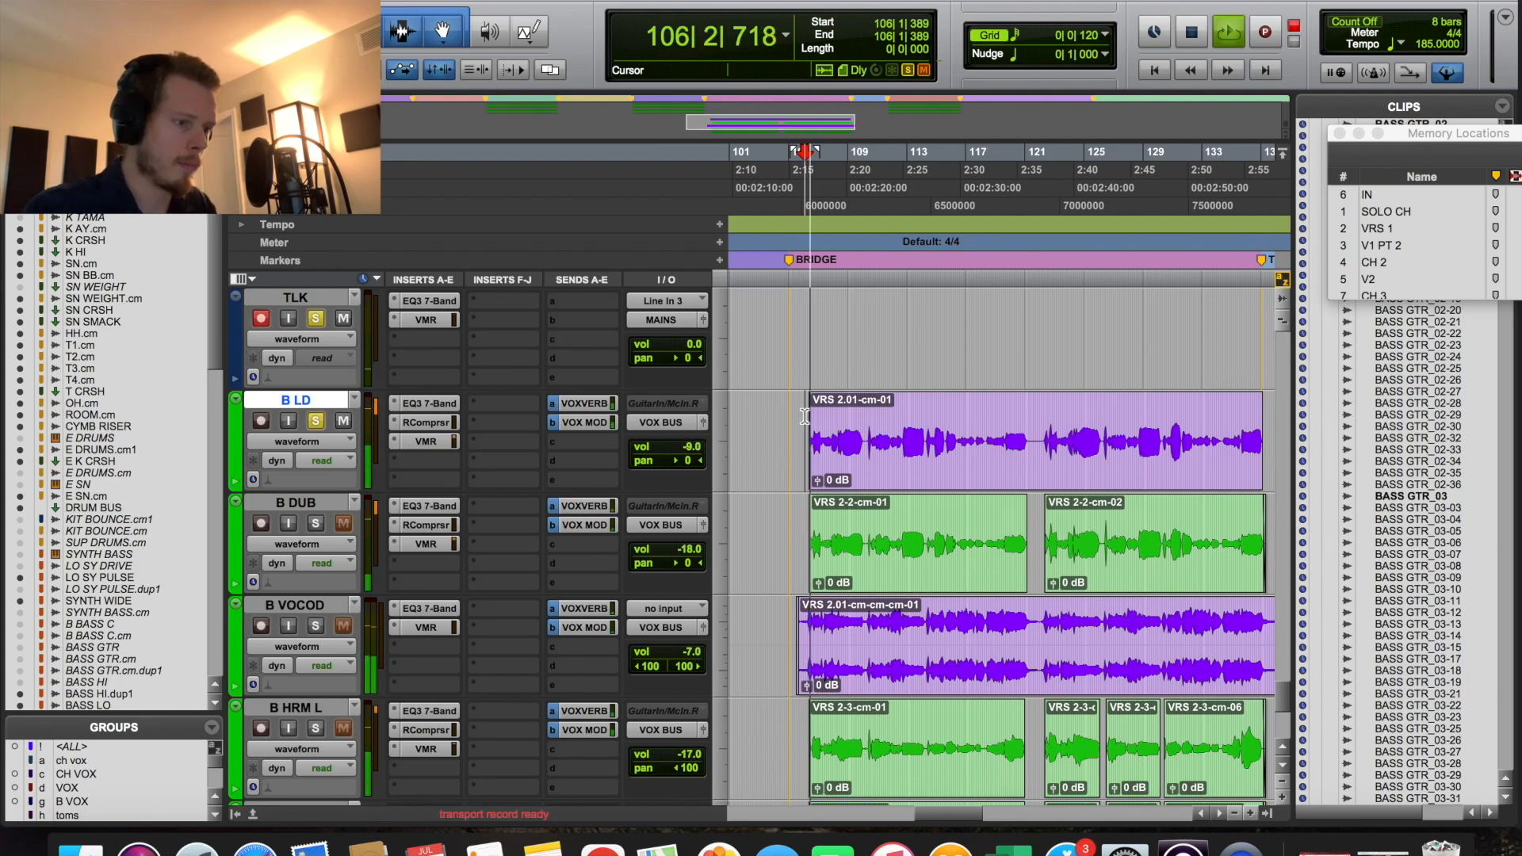
click(316, 524)
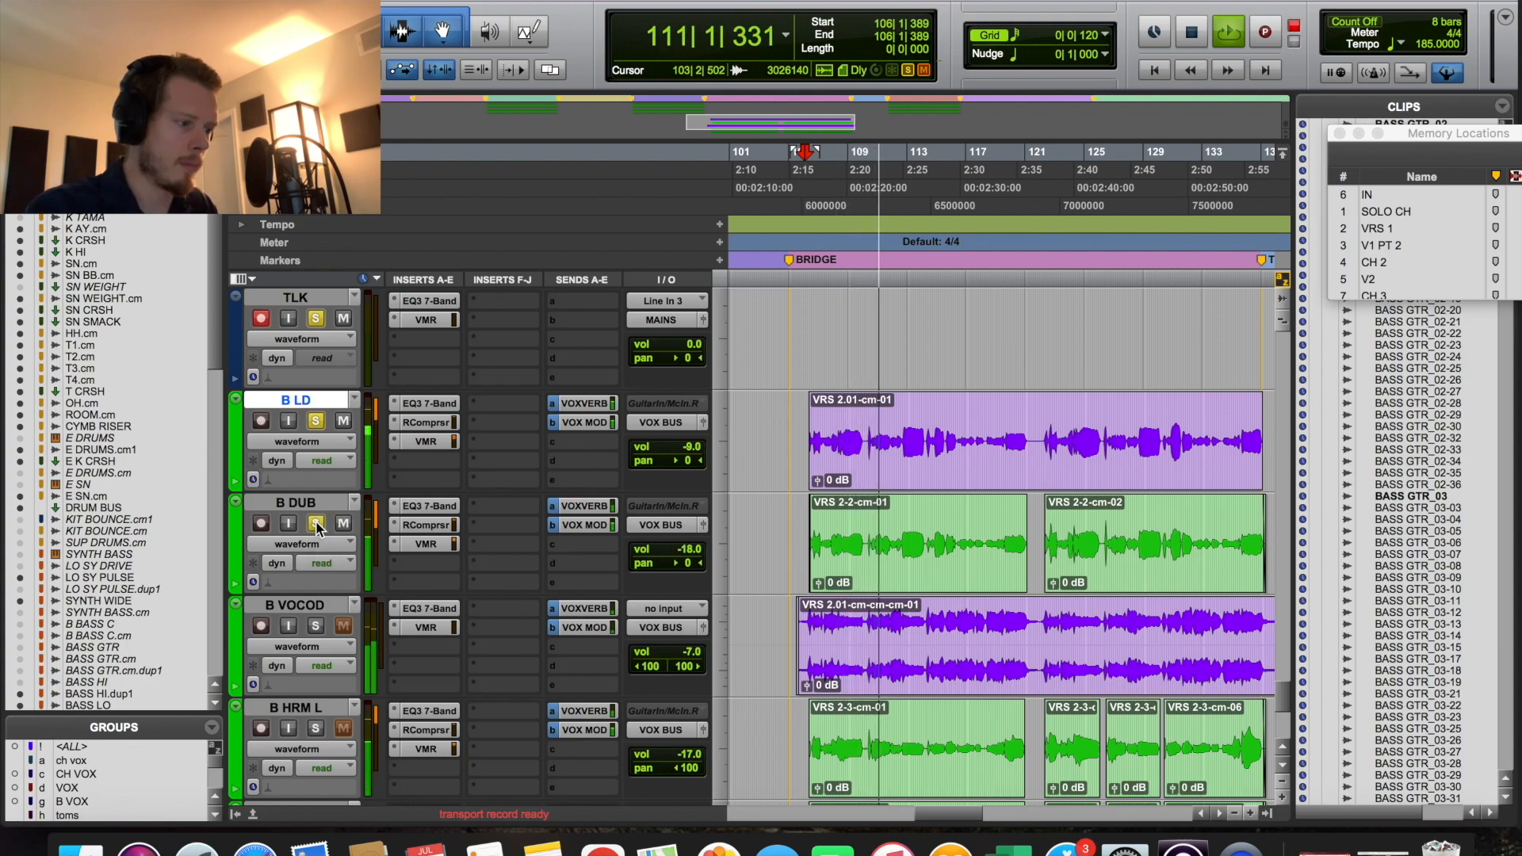
click(316, 626)
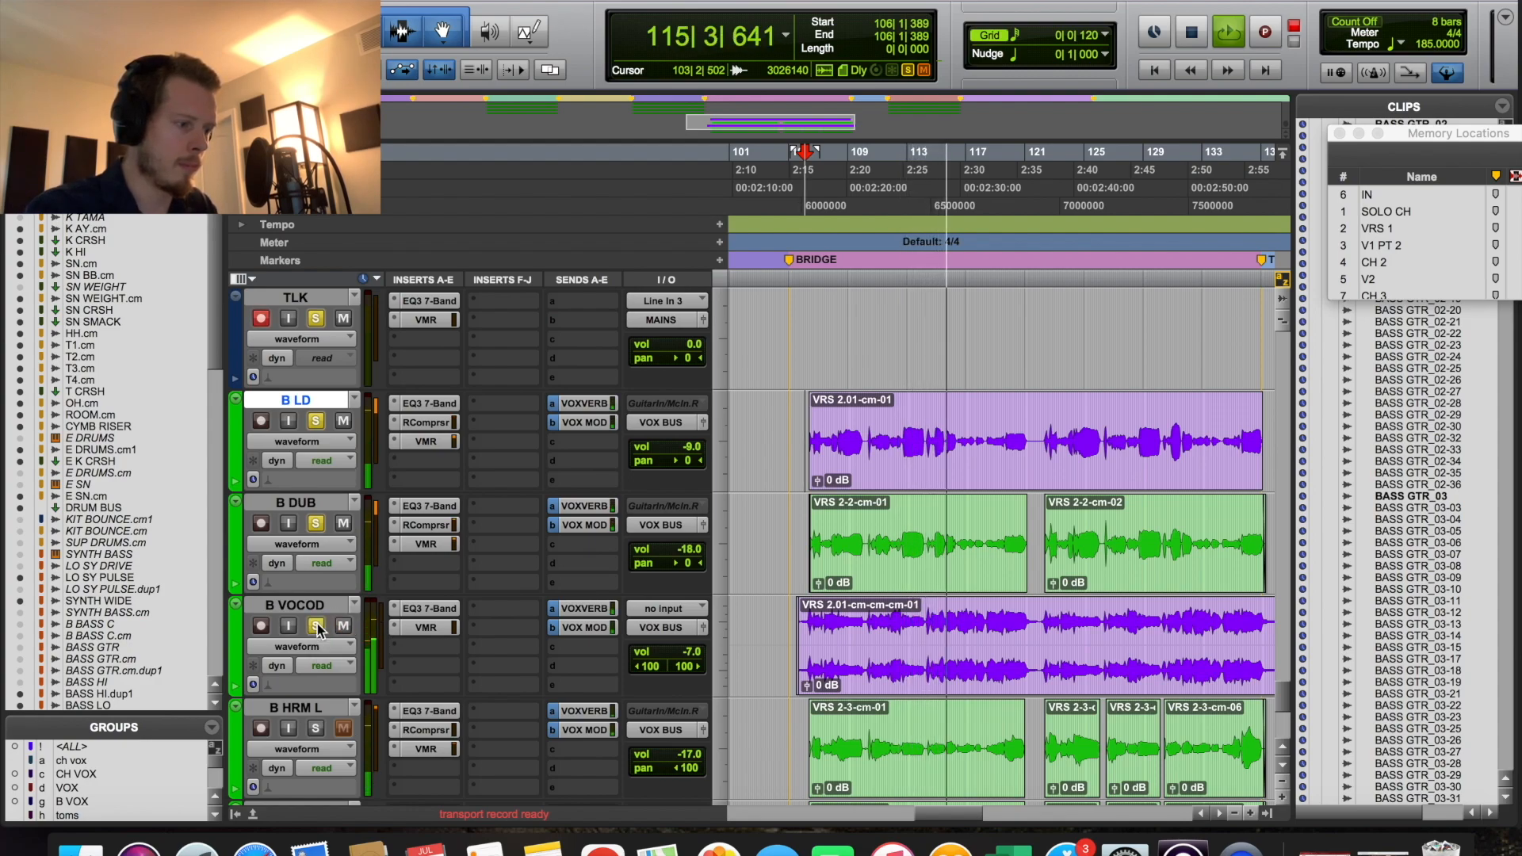
Step: Add the B HRM L and B HRM R harmony tracks to the soloed vocals during playback
scroll(317, 628, down, 1)
scroll(317, 624, down, 1)
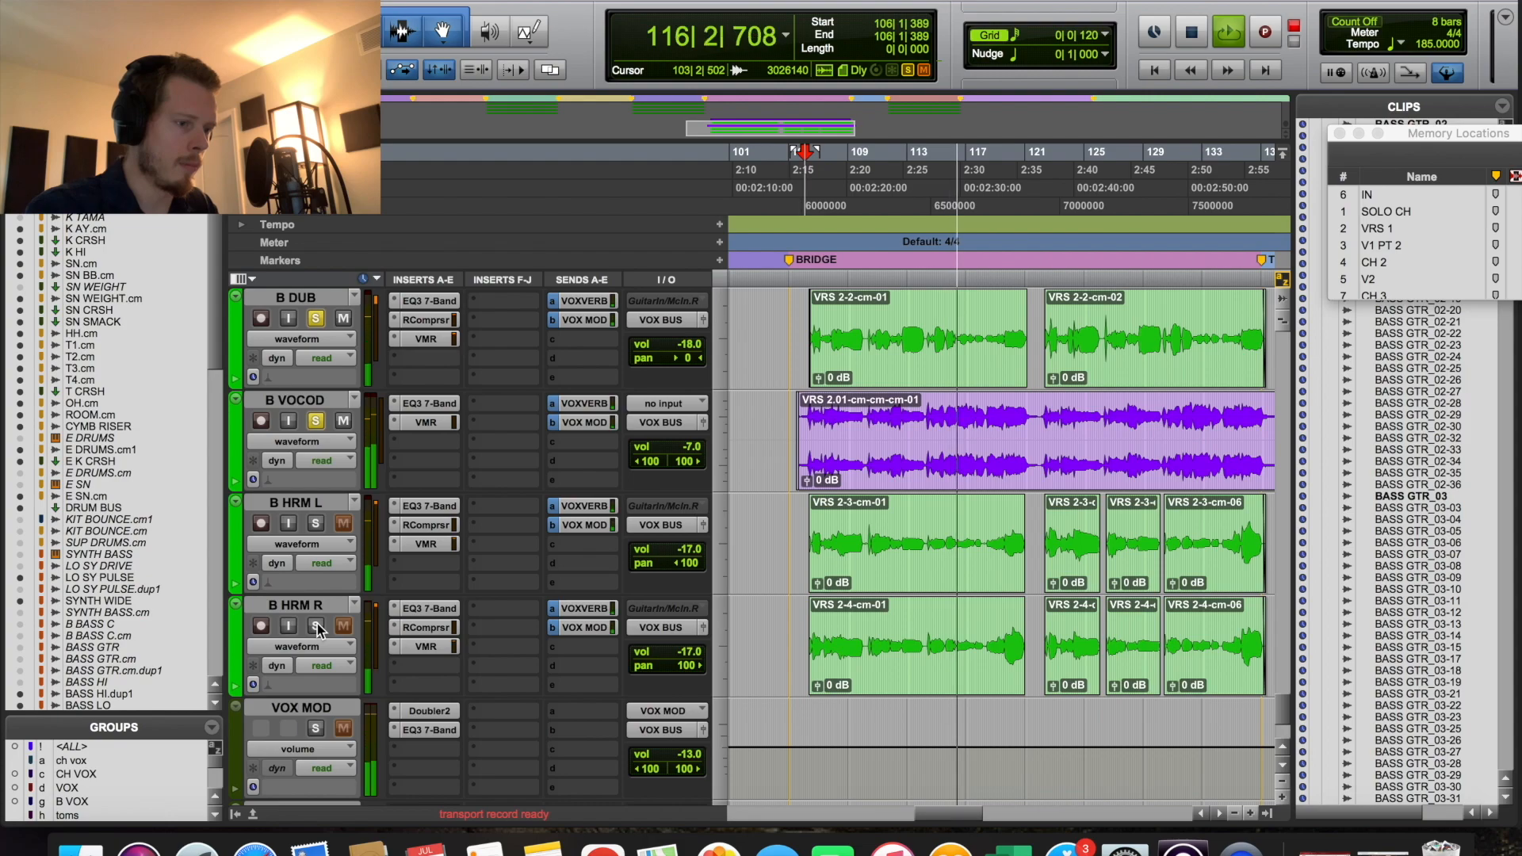
click(317, 523)
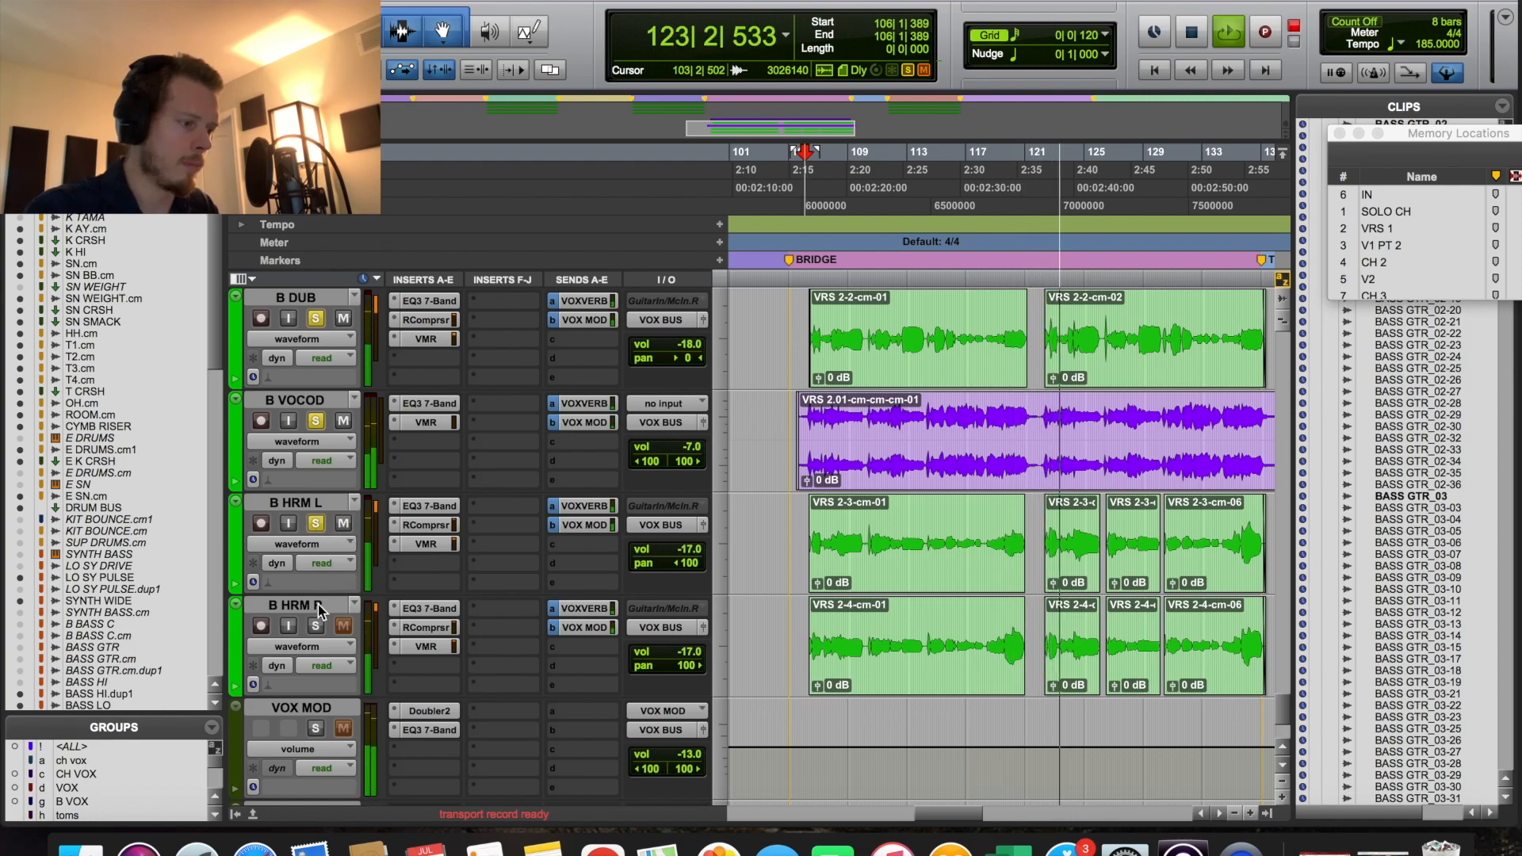
click(316, 627)
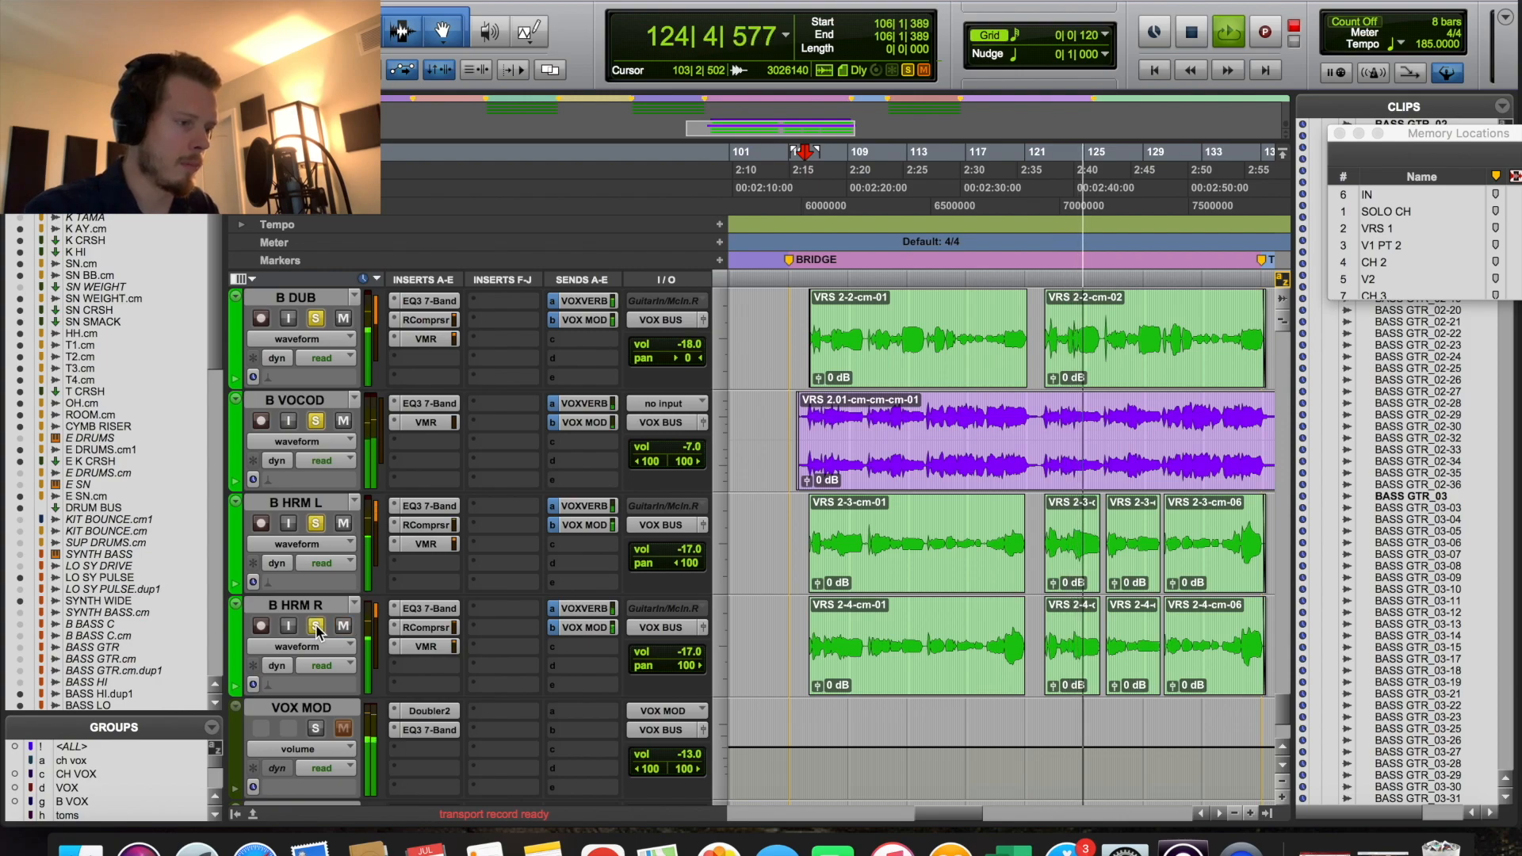
Step: Solo the VOX MOD and VOX VERB effect returns with the vocals, restarting the bridge playback between them
scroll(352, 343, down, 3)
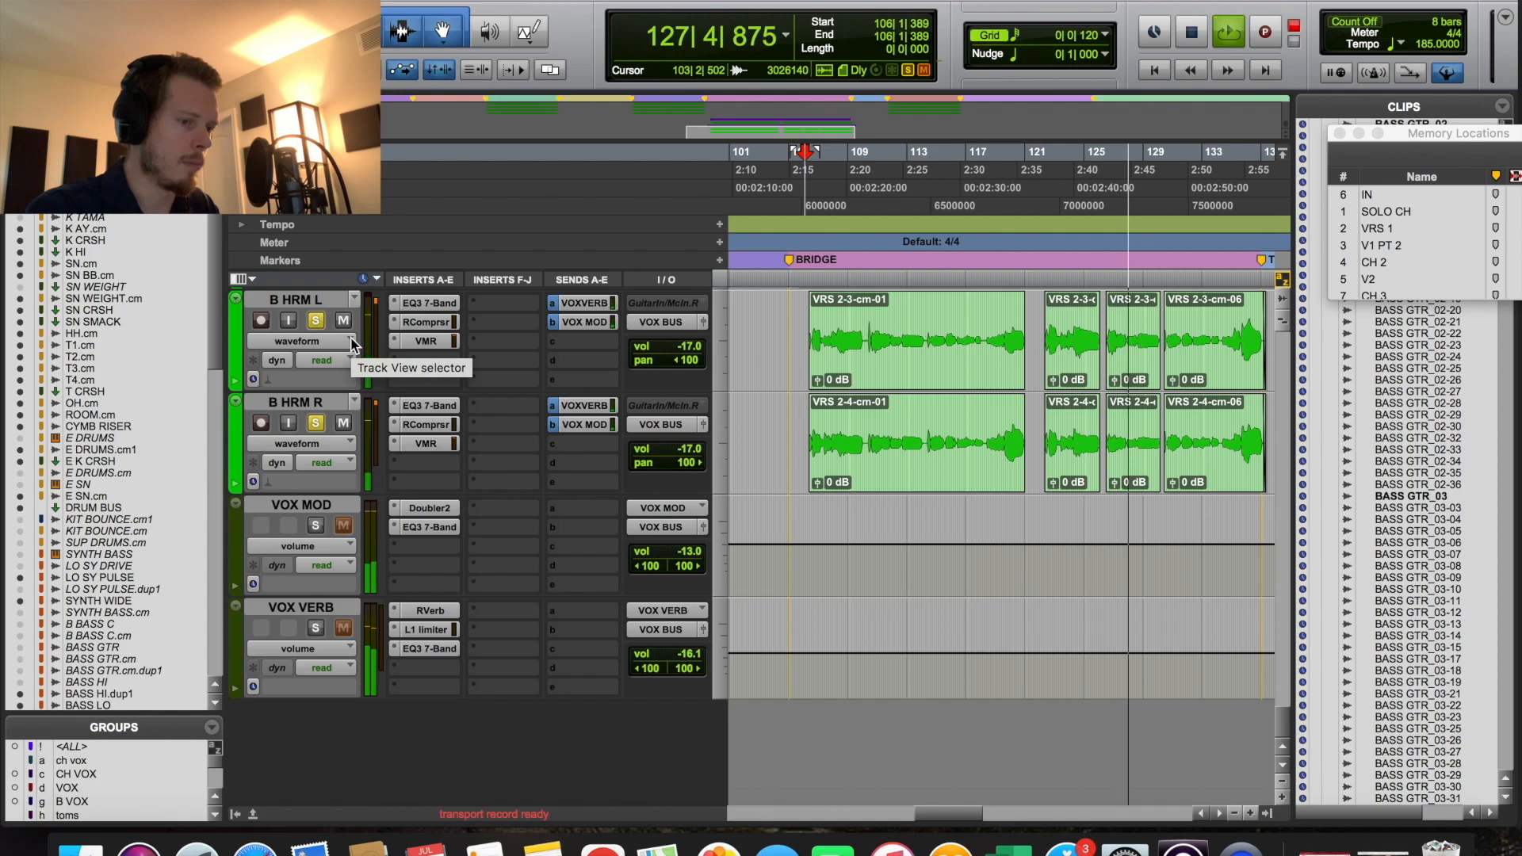
click(316, 526)
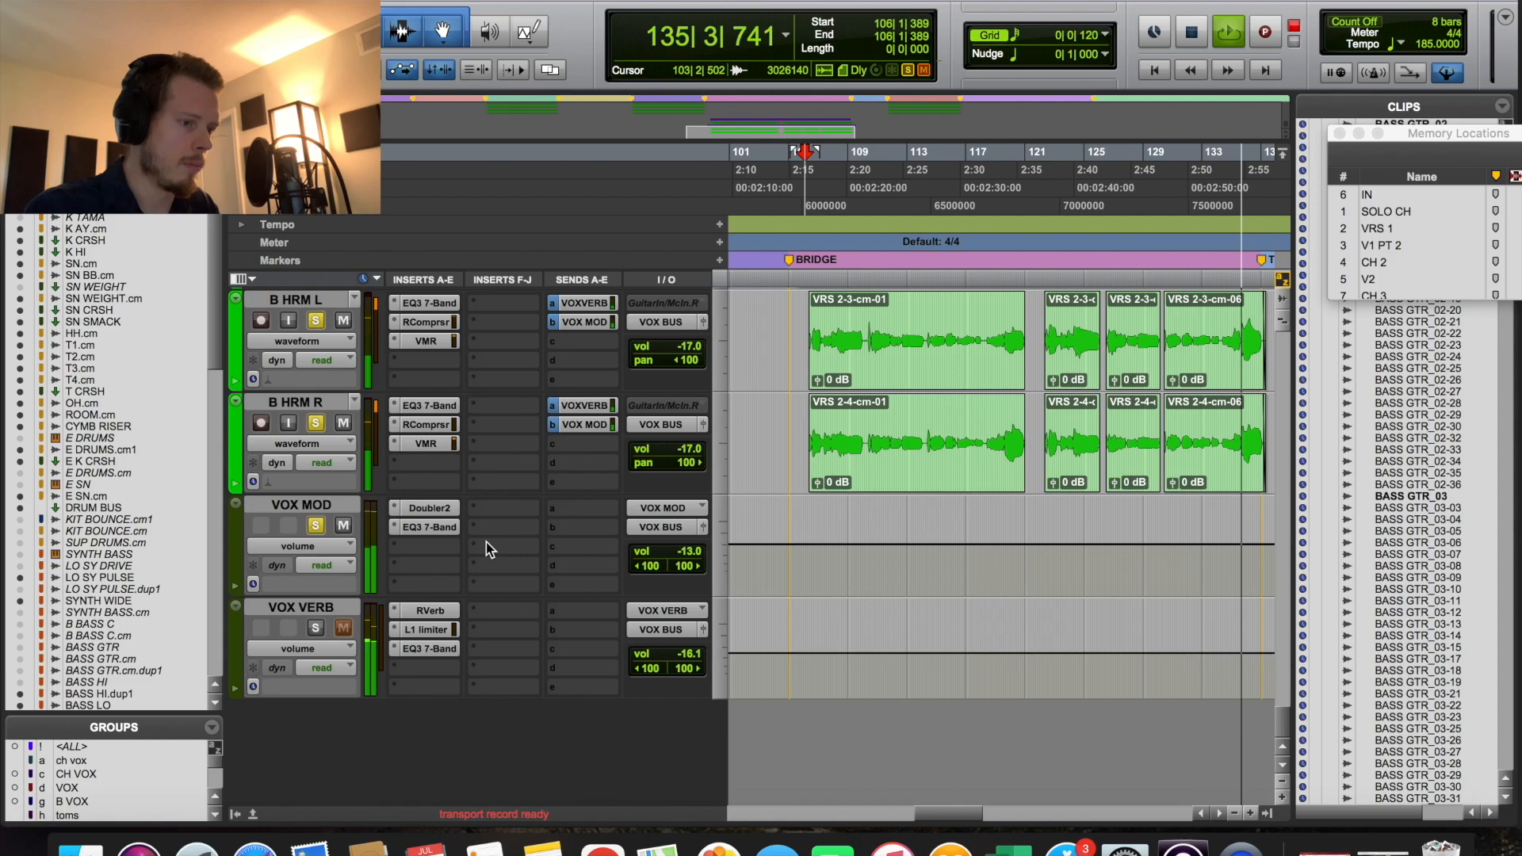
key(space)
key(space)
click(317, 630)
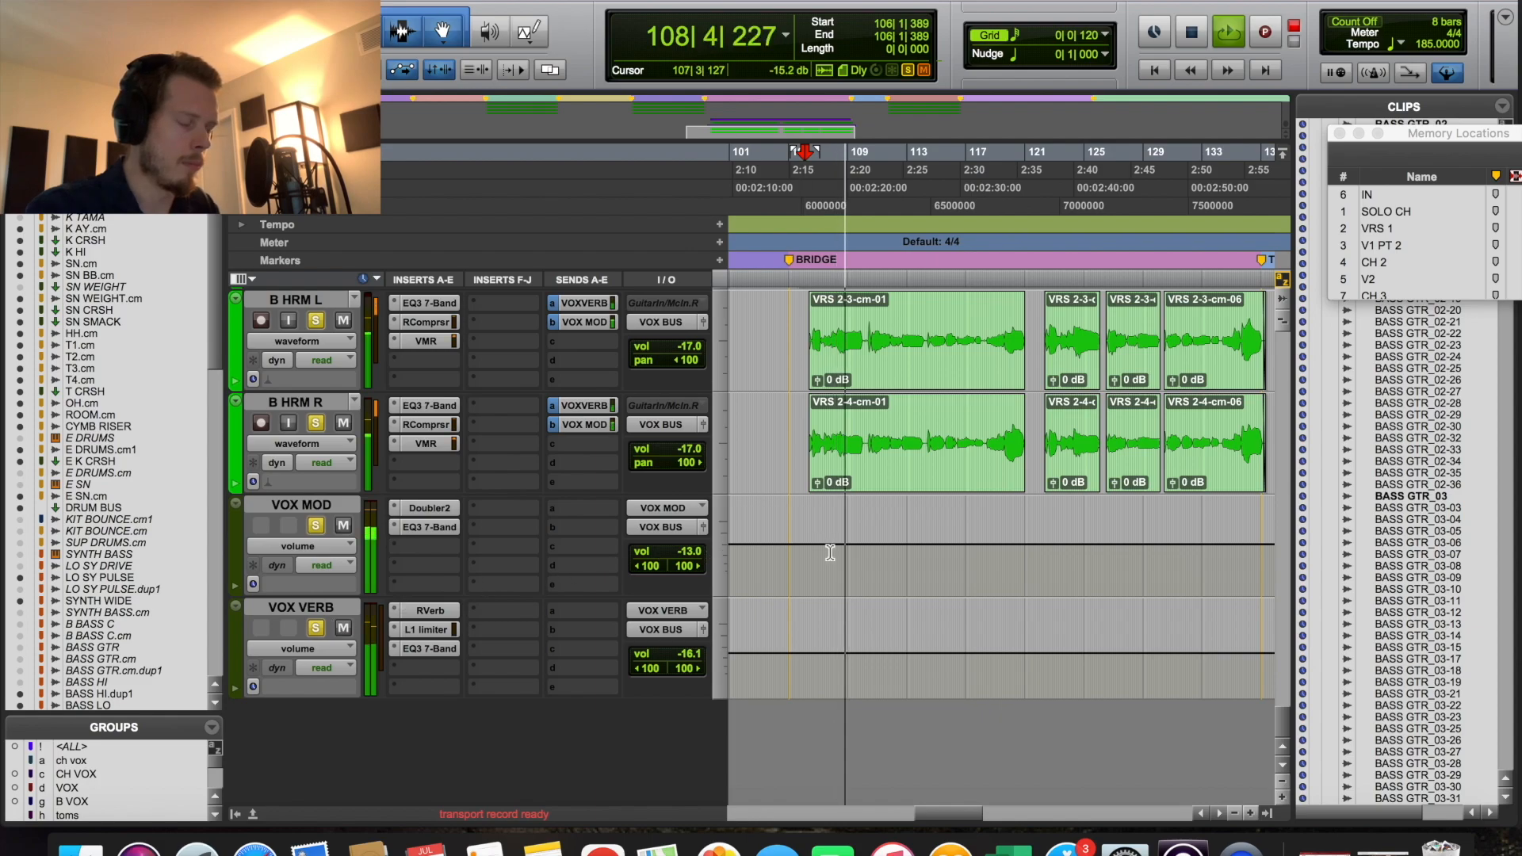
Step: Audition the complete soloed bridge vocal stack, stop playback and clear all solos
scroll(830, 552, up, 8)
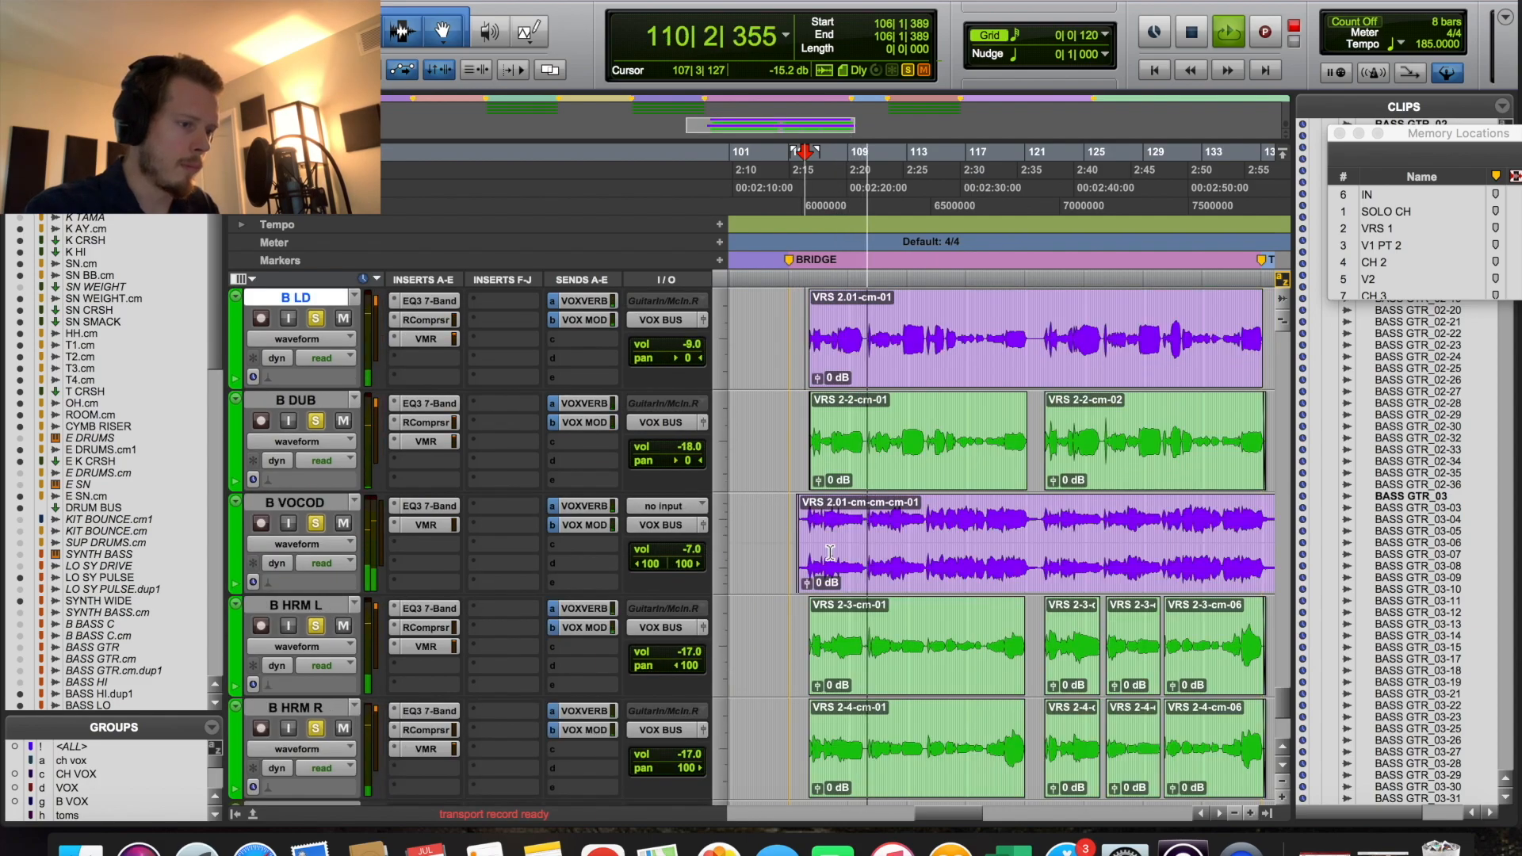
scroll(830, 553, up, 2)
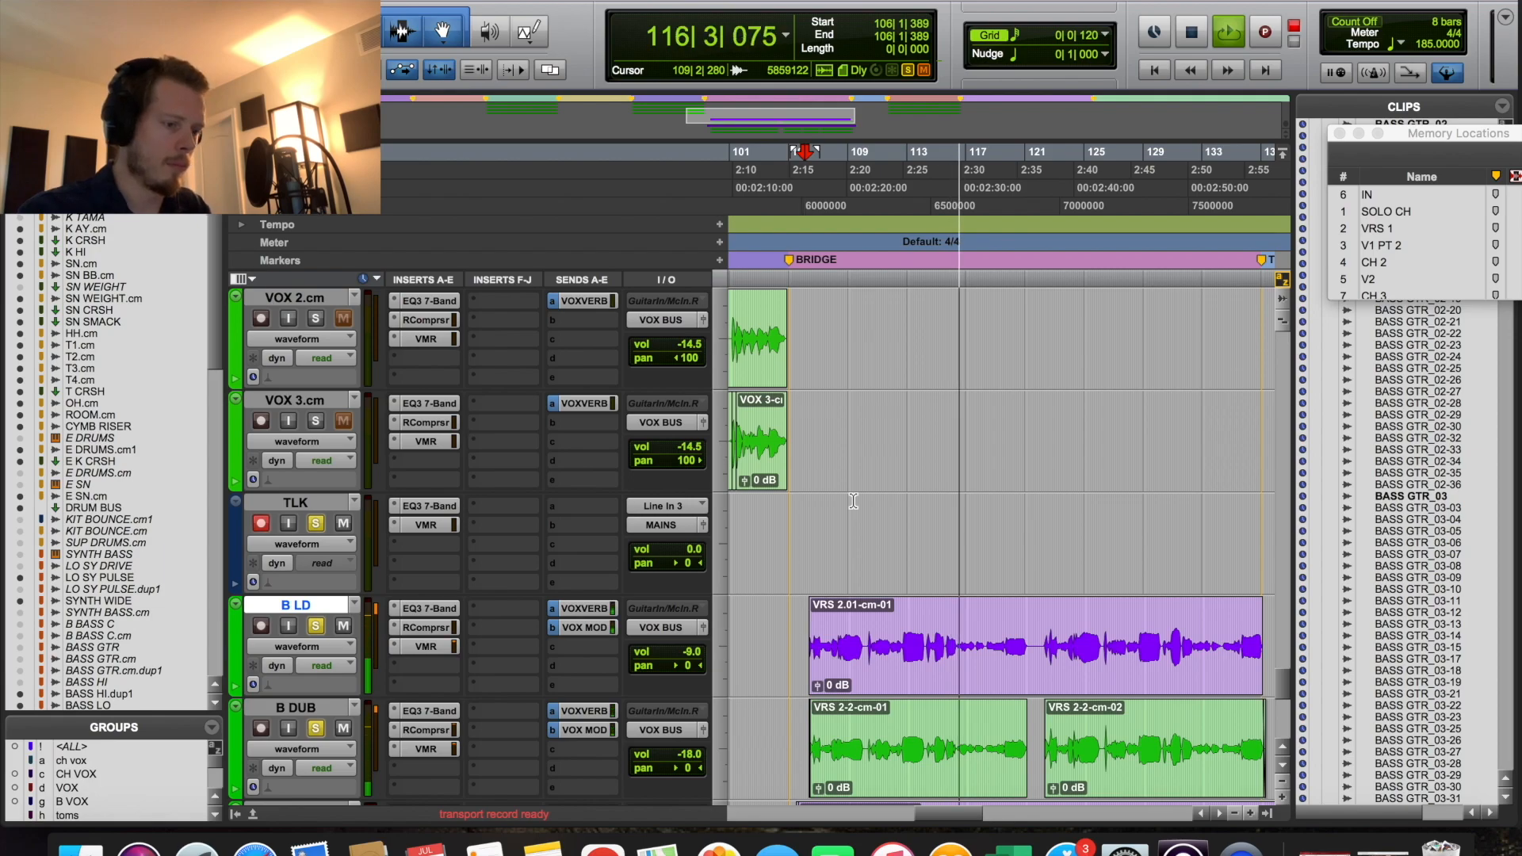
scroll(1029, 558, down, 1)
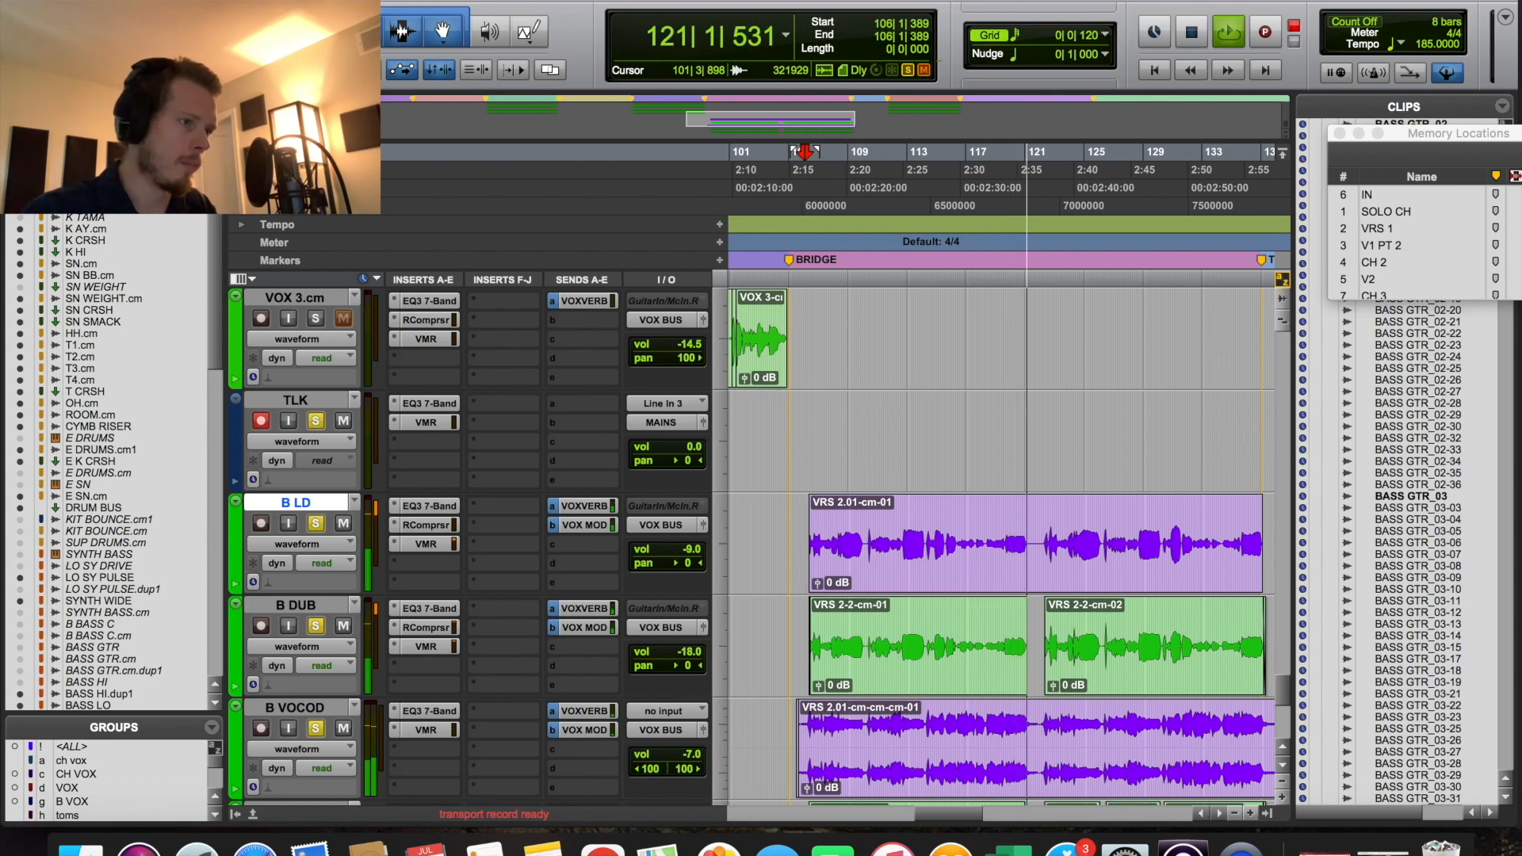
key(space)
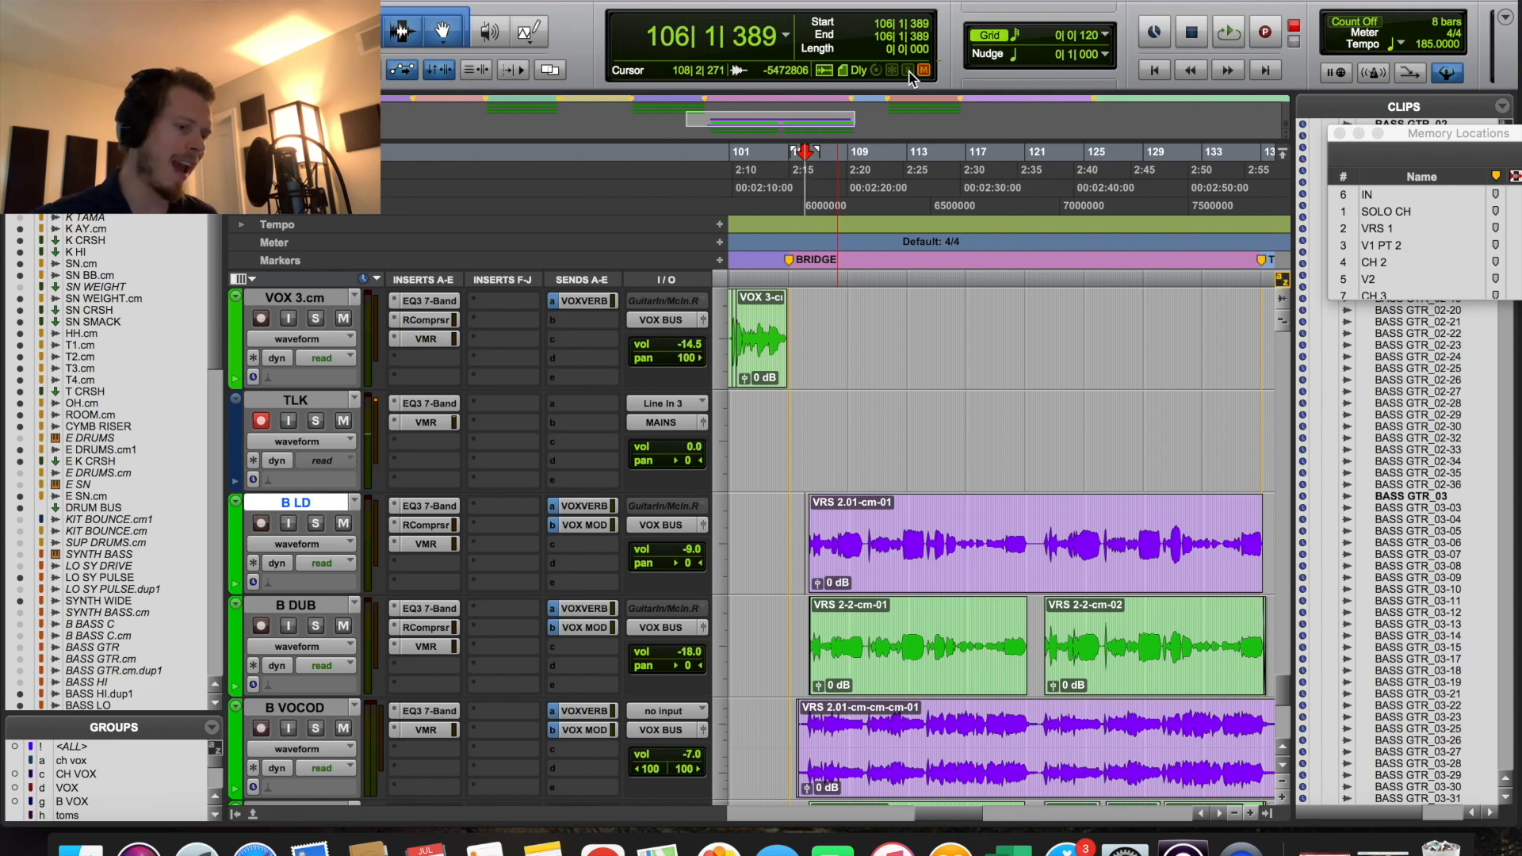
Step: Mute the B VOCOD, B HRM L and B HRM R tracks together with their VOX VERB and VOX MOD sends
scroll(837, 555, down, 5)
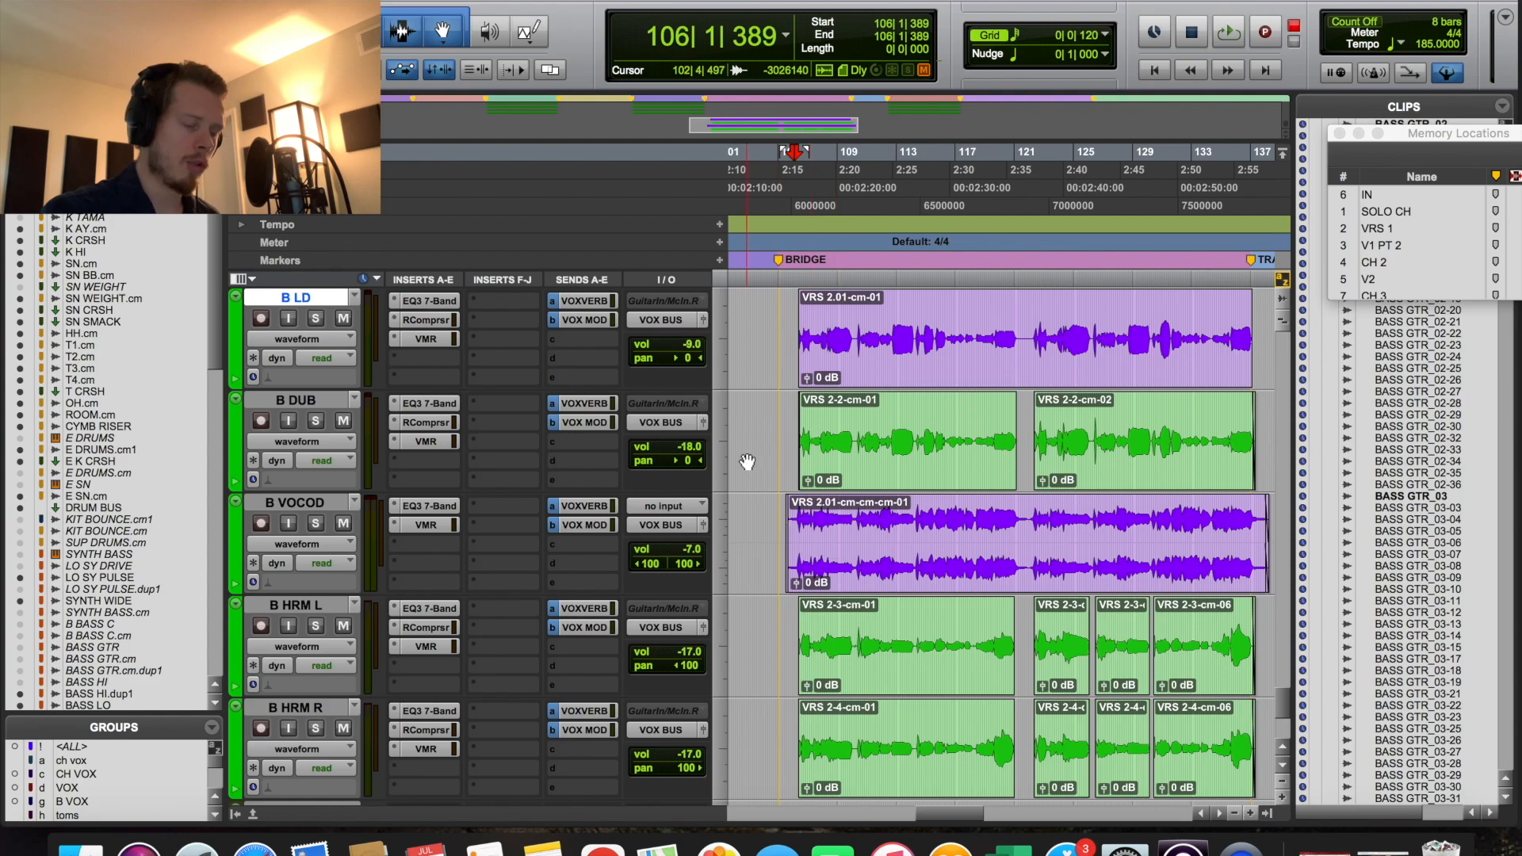
scroll(772, 421, down, 5)
scroll(772, 421, up, 5)
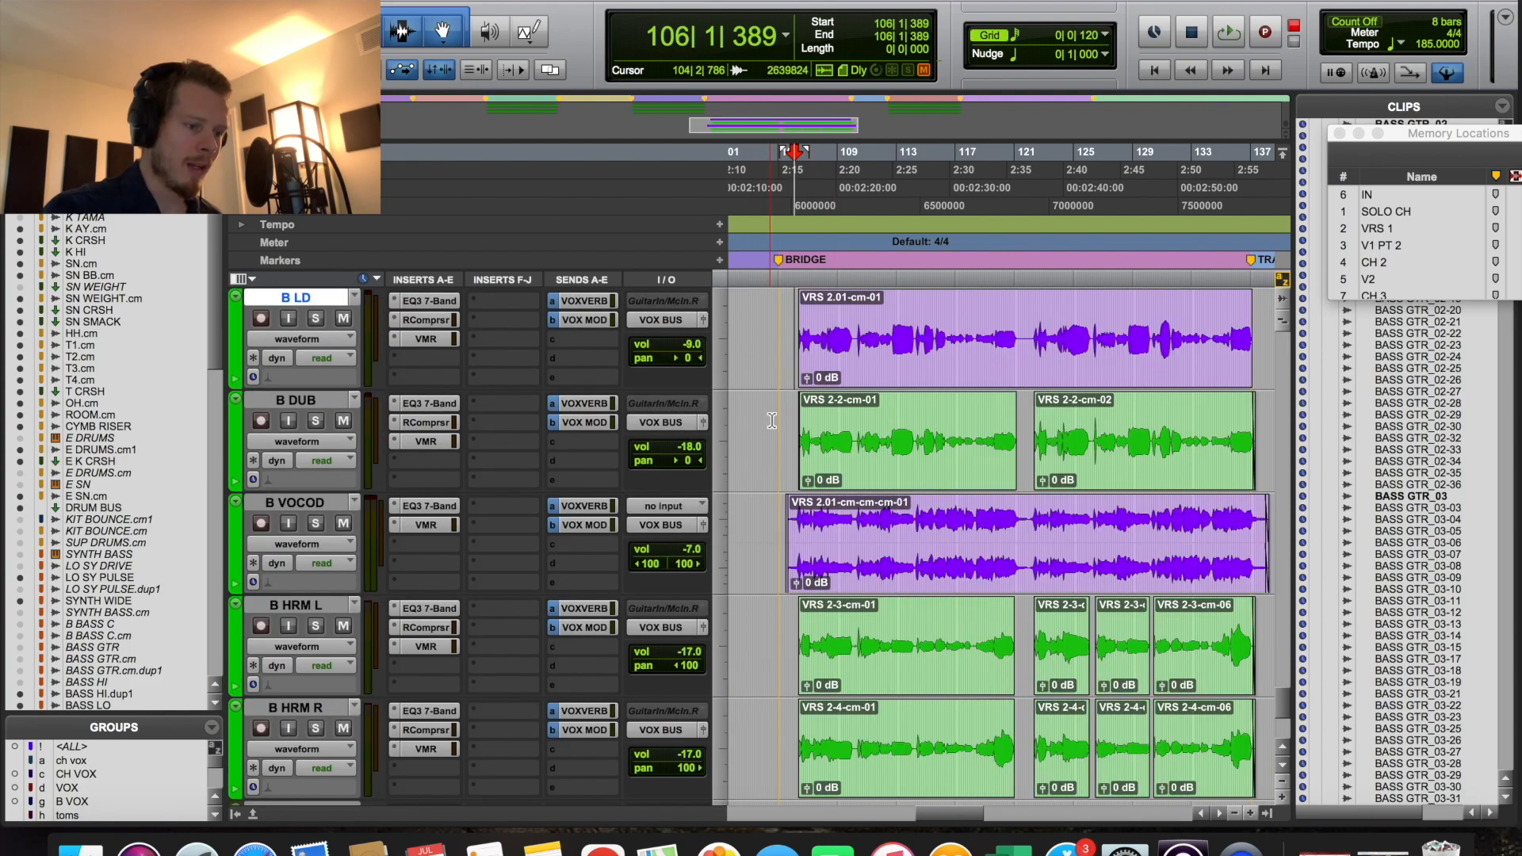
scroll(772, 421, up, 1)
click(342, 646)
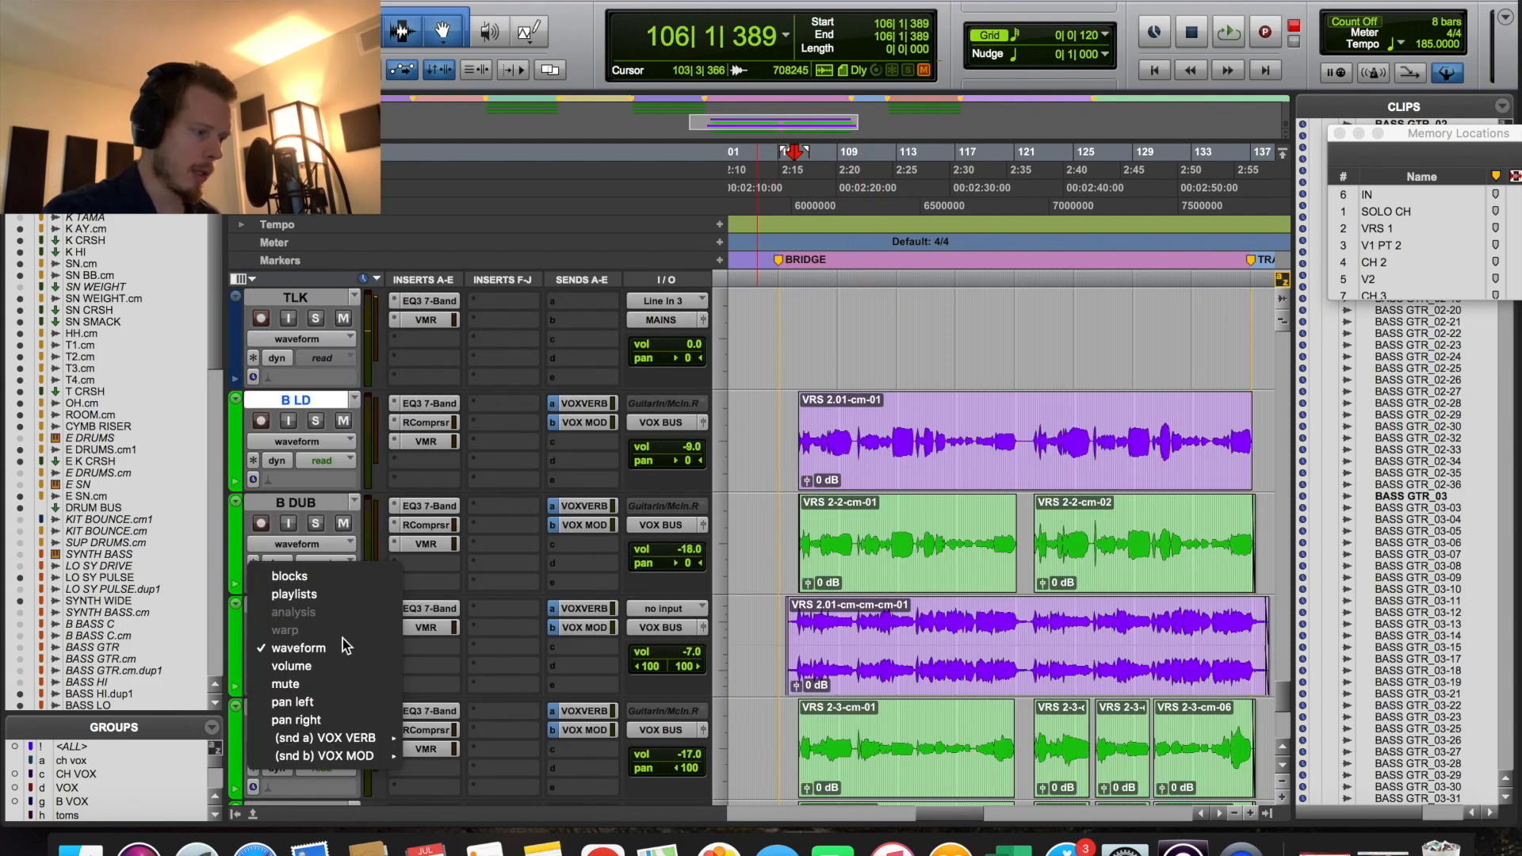
click(228, 631)
click(343, 626)
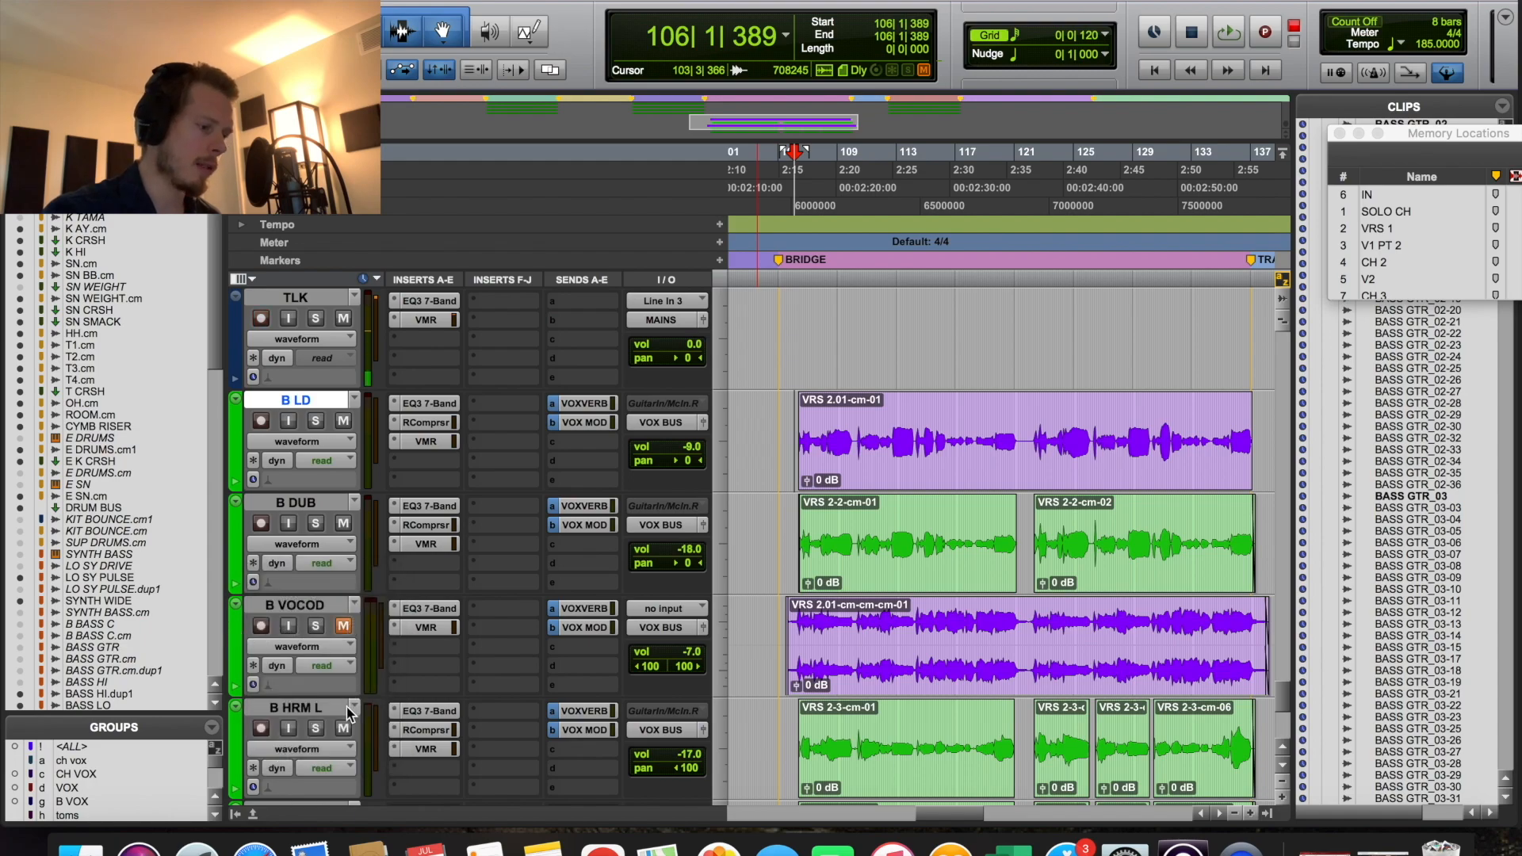
click(343, 728)
scroll(342, 674, down, 2)
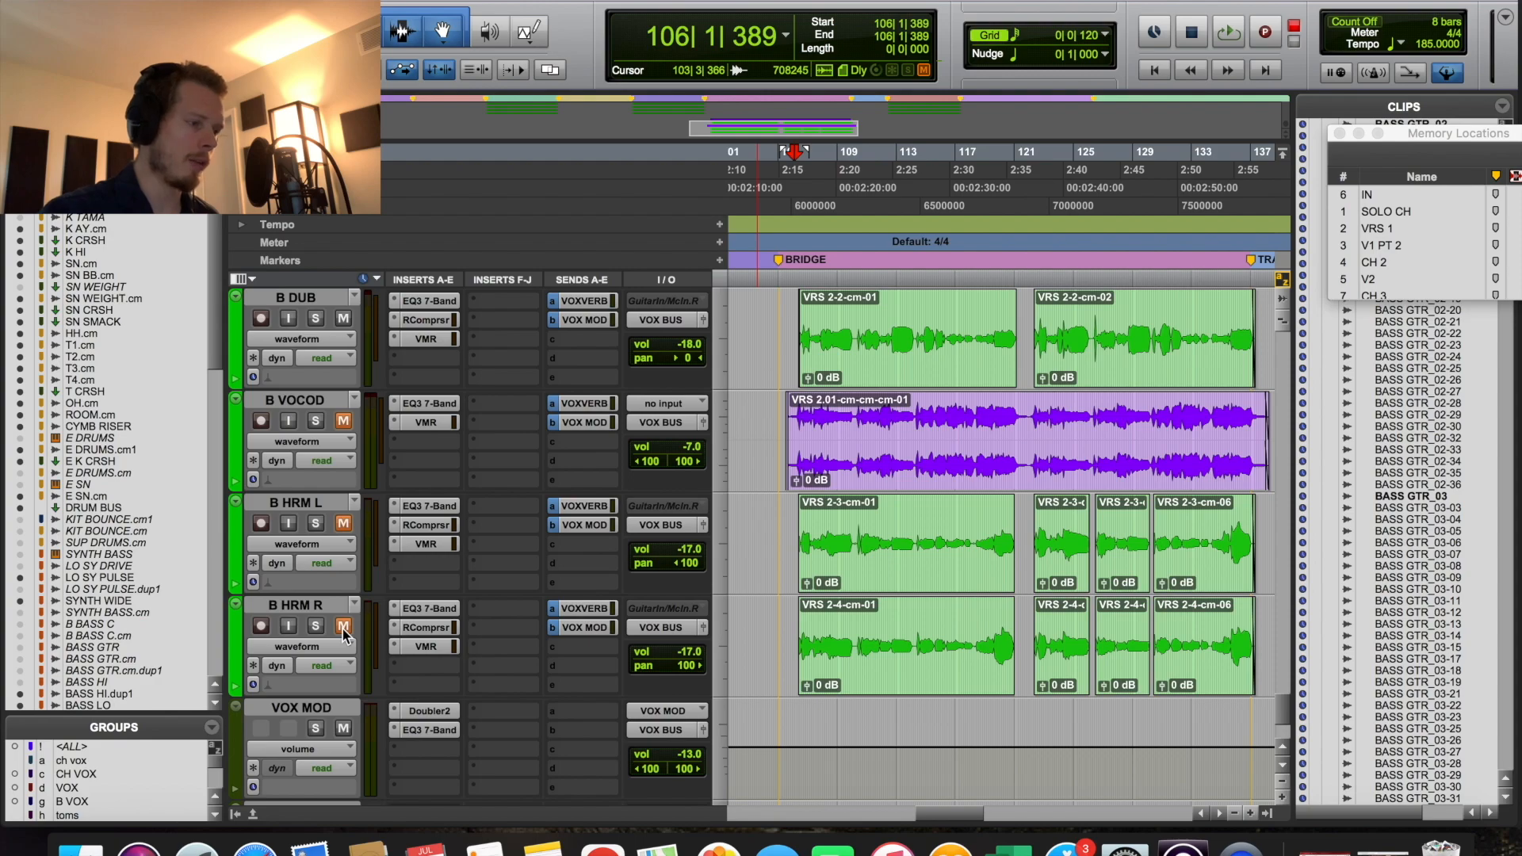
scroll(836, 507, up, 2)
scroll(860, 507, down, 1)
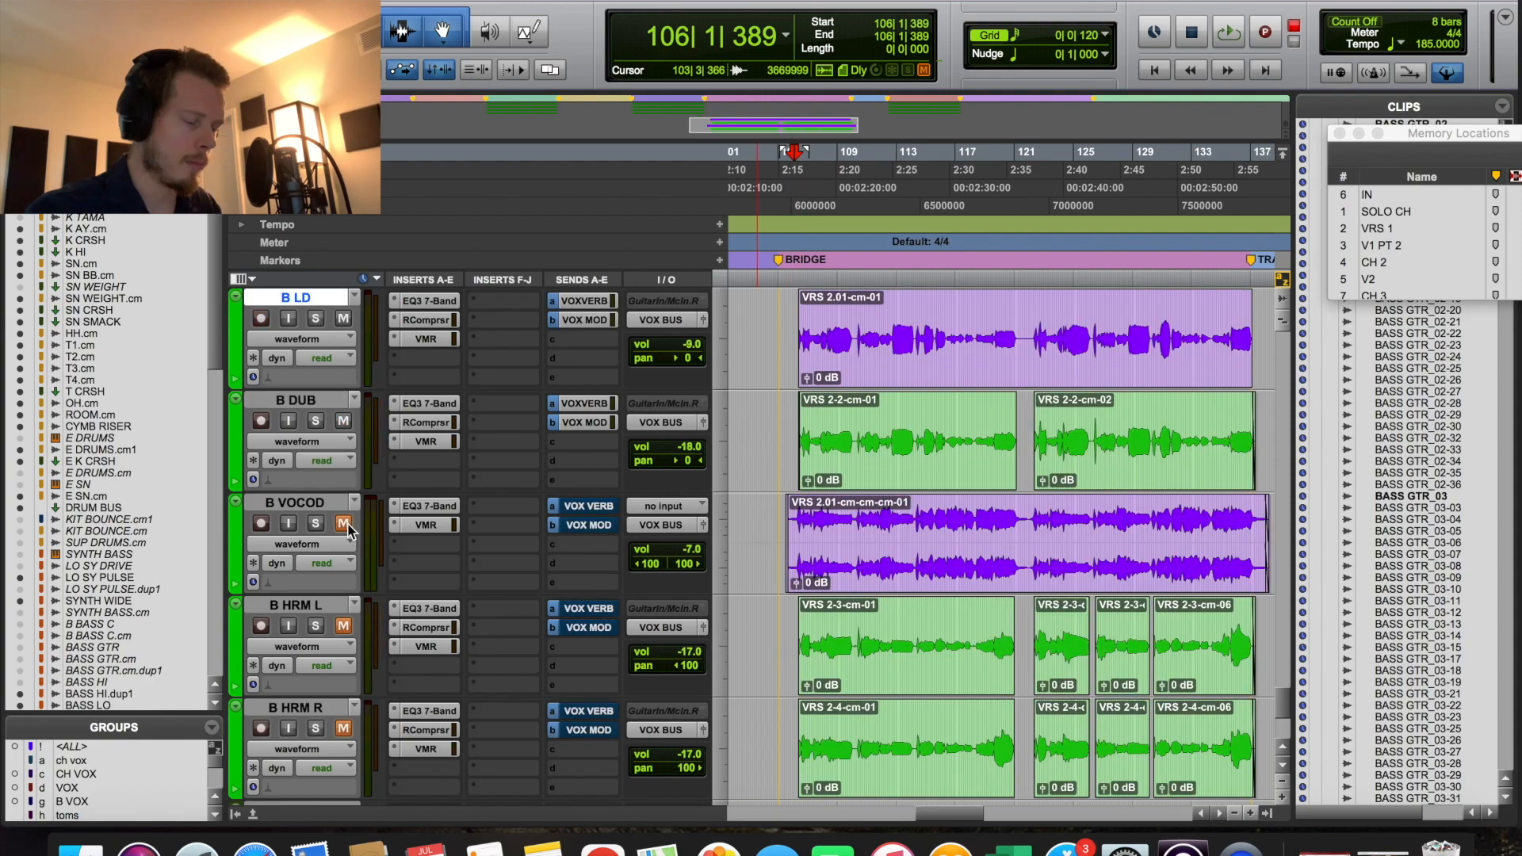
Step: Play the bridge and unmute the B VOCOD track and its VOX VERB and VOX MOD sends
key(space)
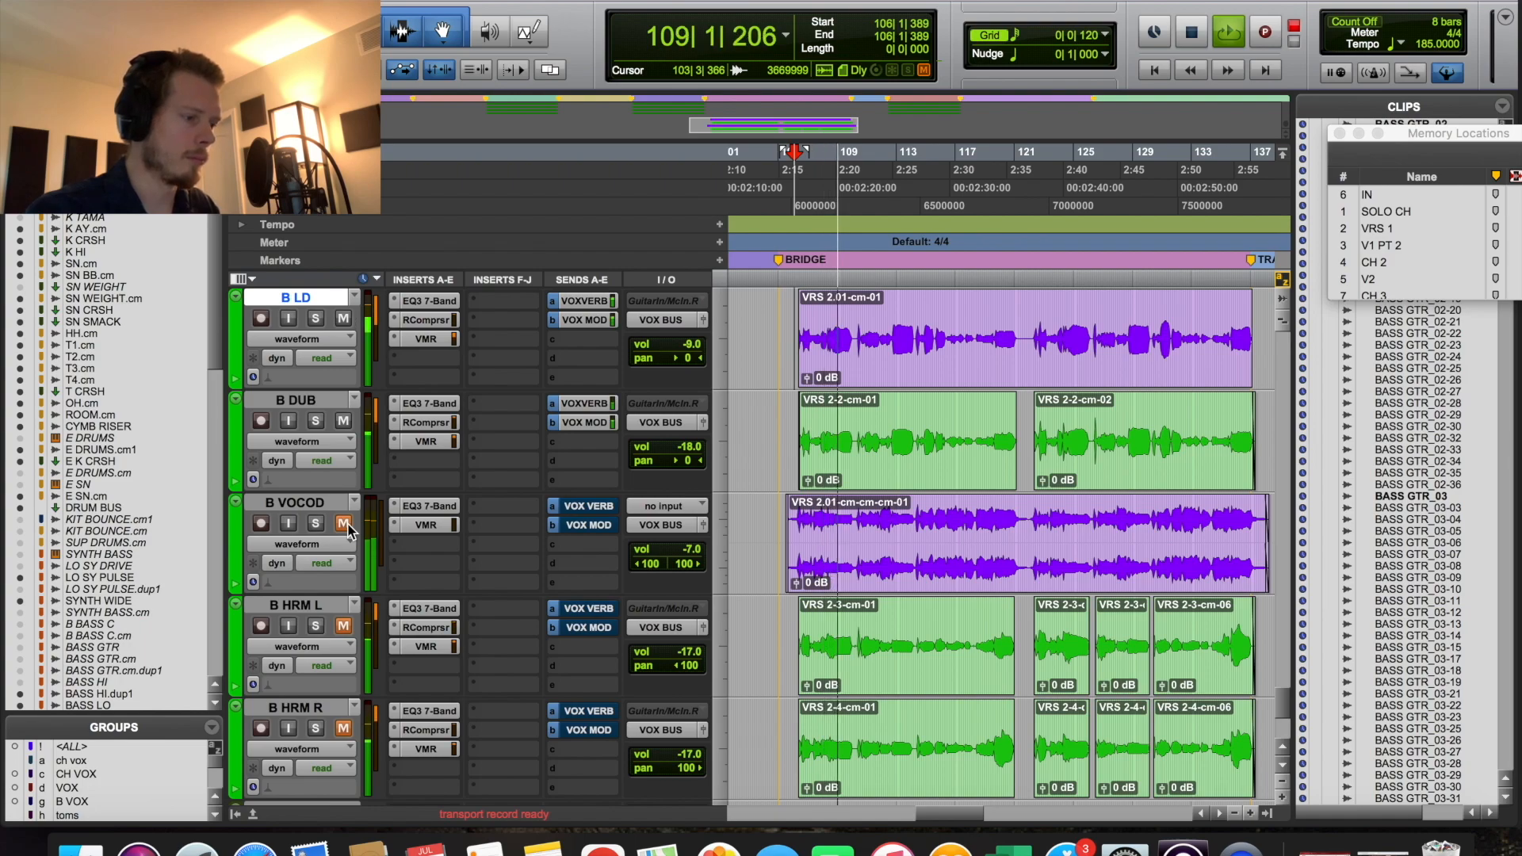
click(344, 524)
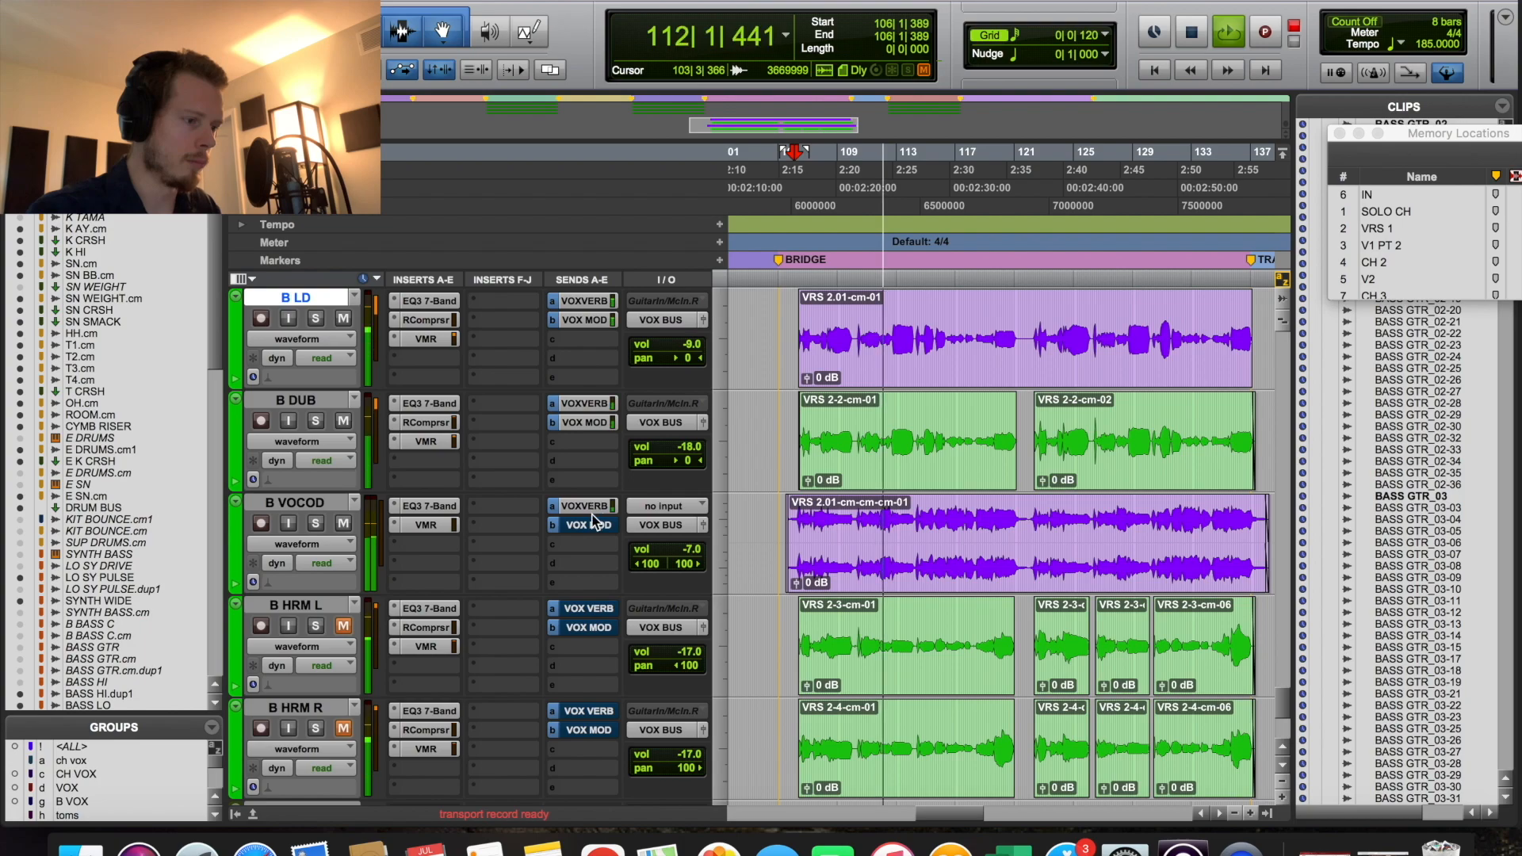
Step: Unmute the B HRM L and B HRM R tracks and their VOX VERB and VOX MOD sends during playback
scroll(498, 548, down, 3)
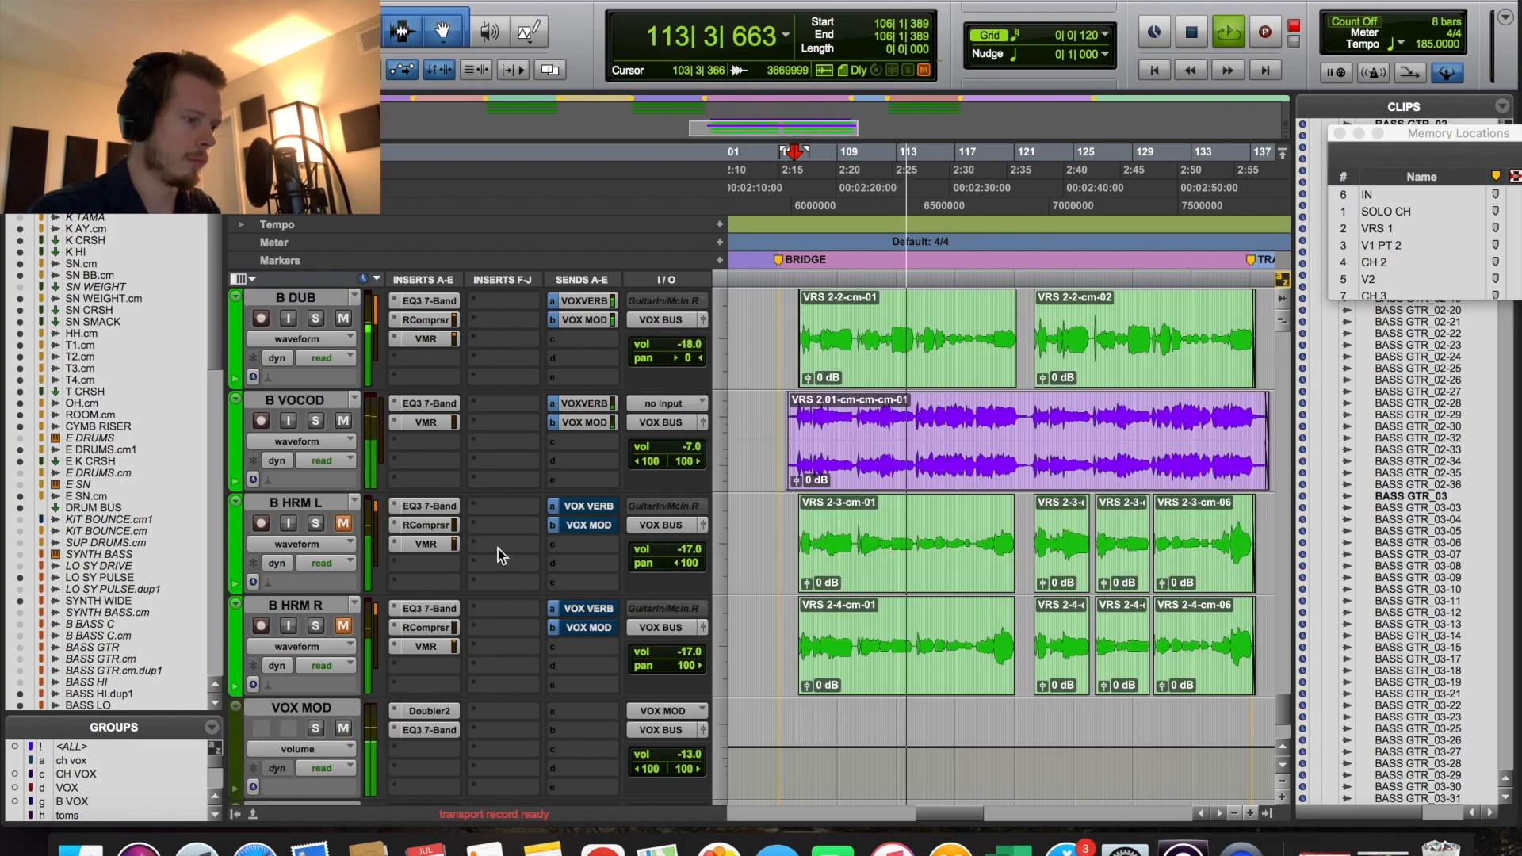
click(343, 525)
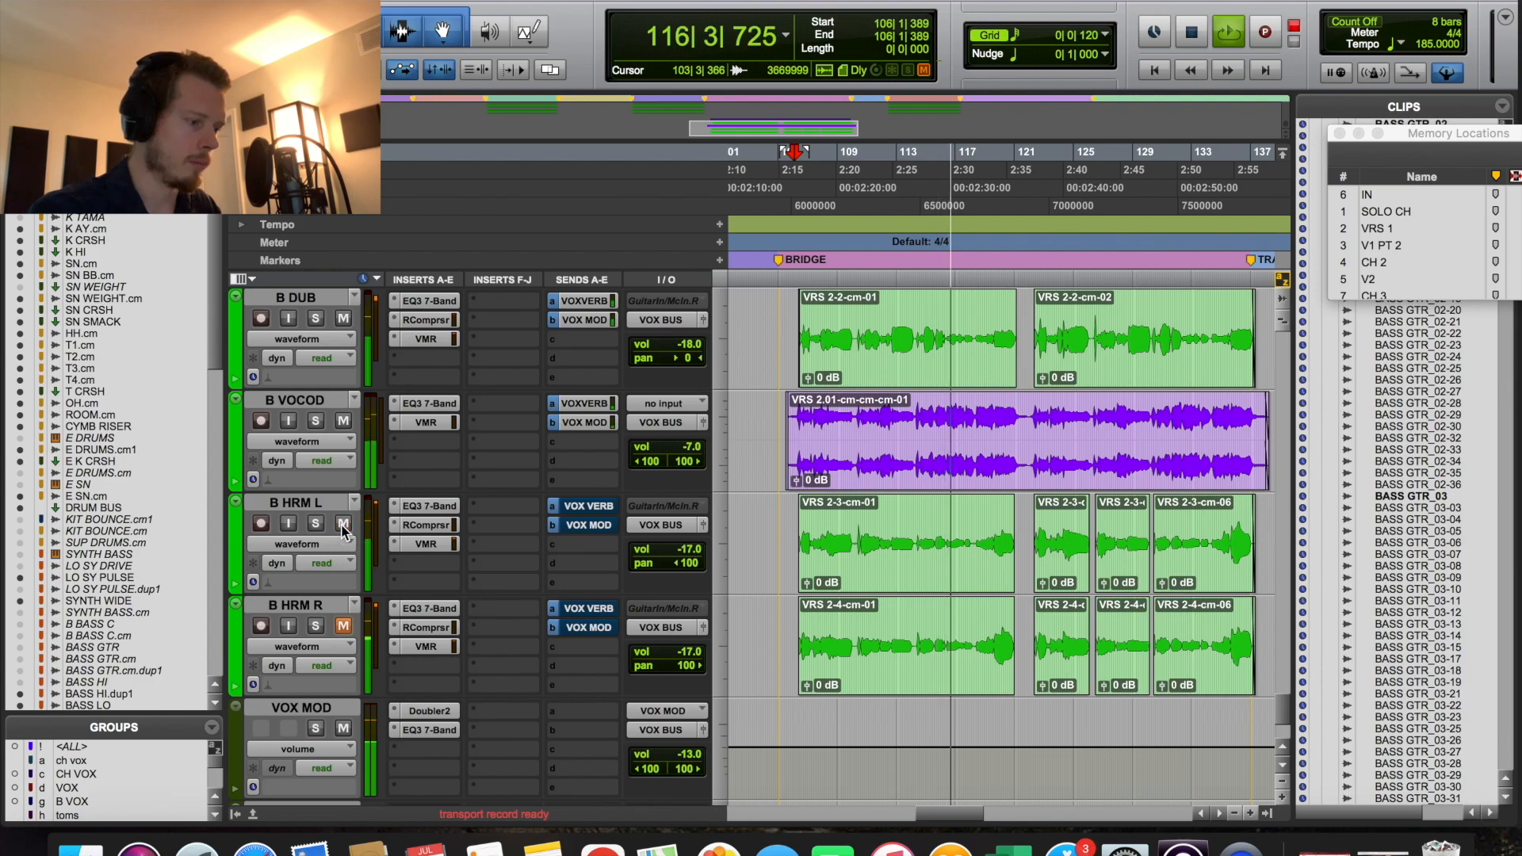
super+click(587, 507)
super+click(586, 524)
super+click(587, 610)
super+click(587, 628)
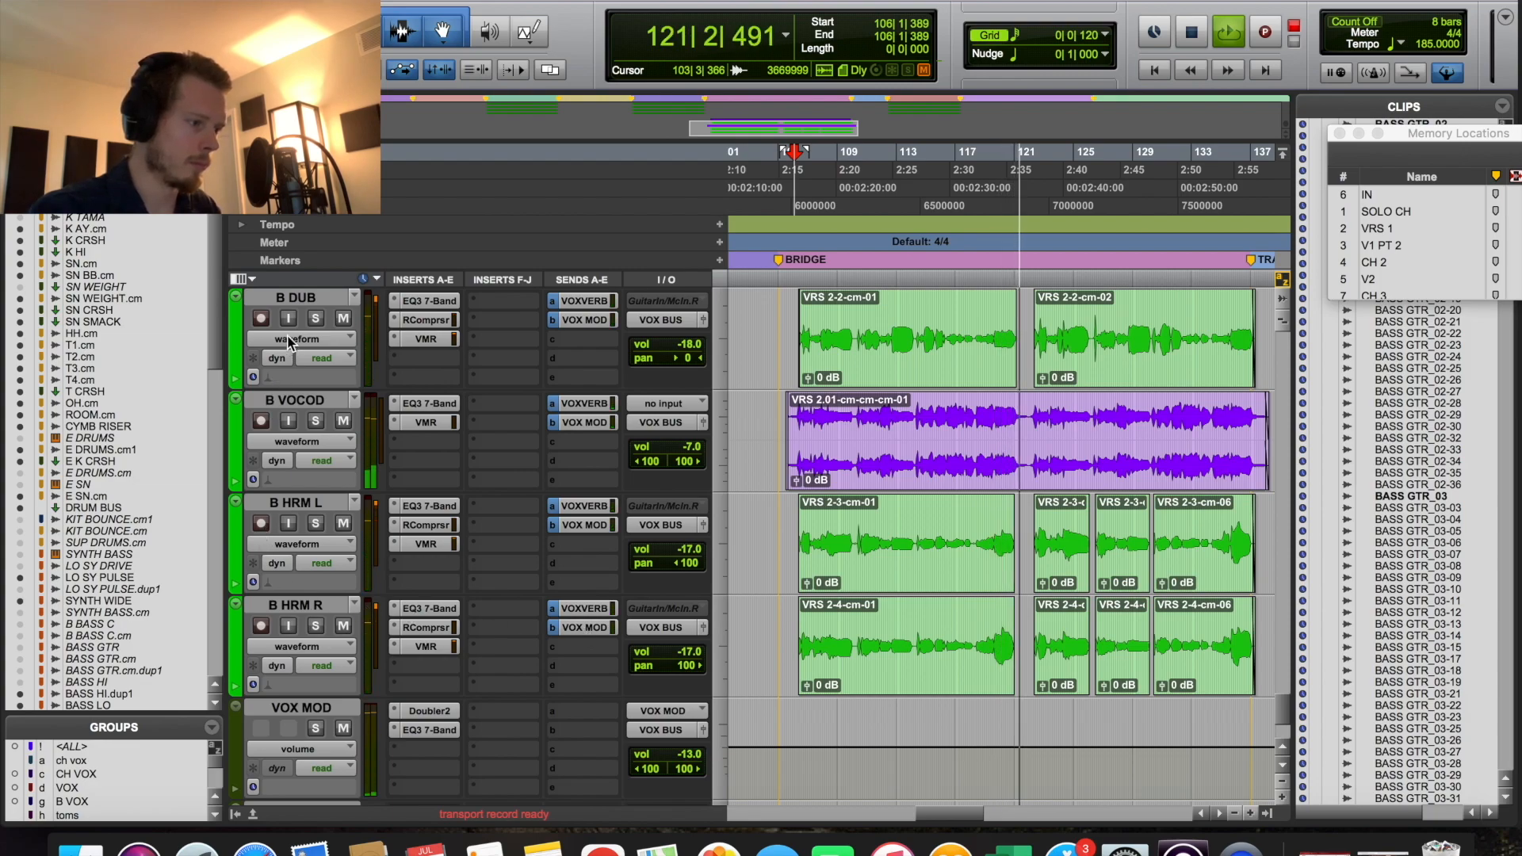
Step: Select the B VOCOD through B HRM R tracks and mute them all along with their VOX VERB and VOX MOD sends
click(291, 405)
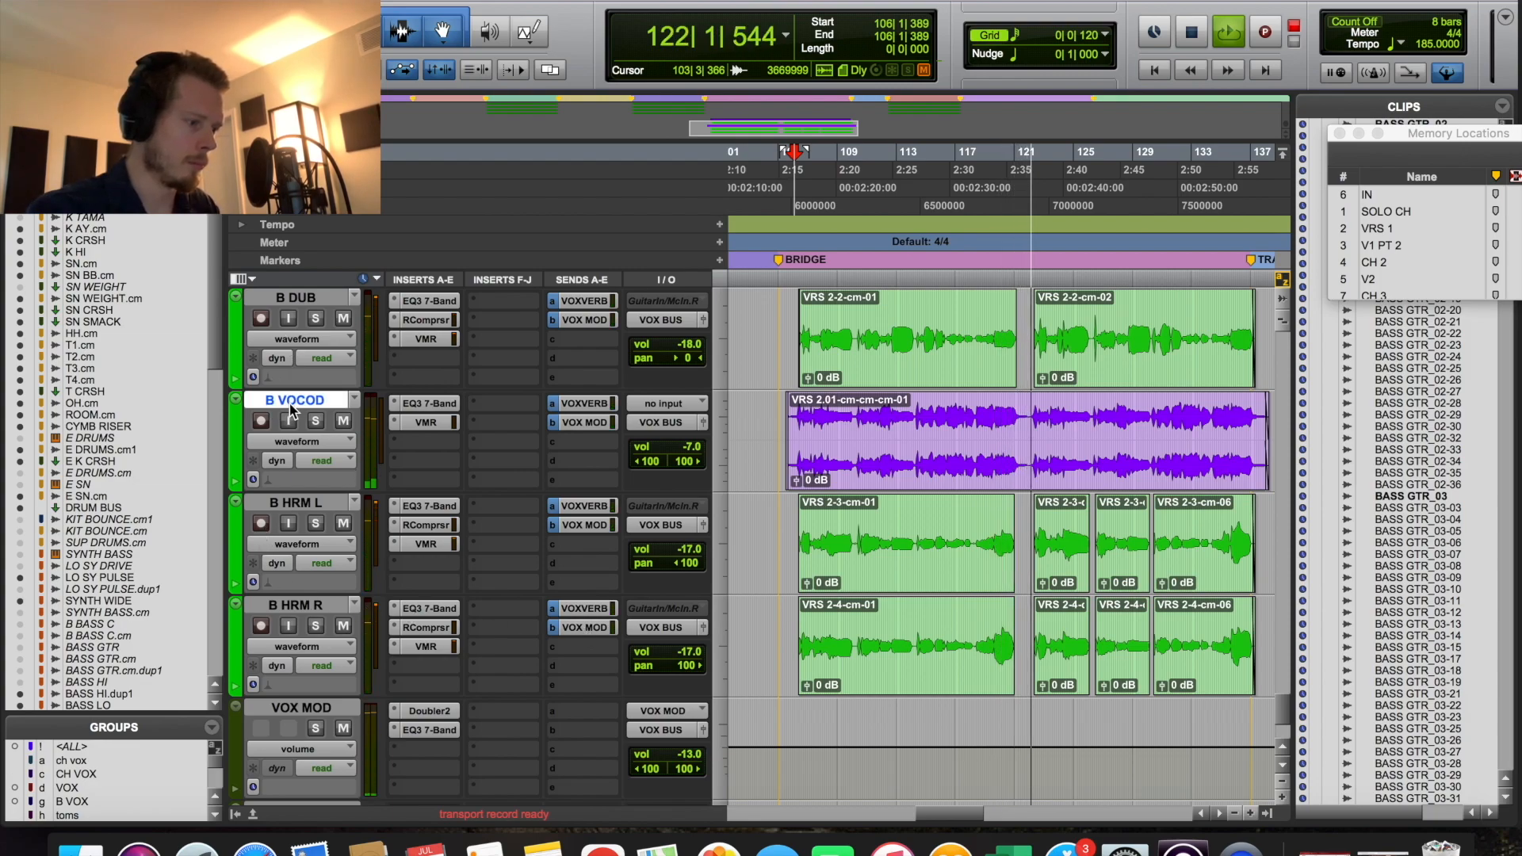
shift+click(297, 606)
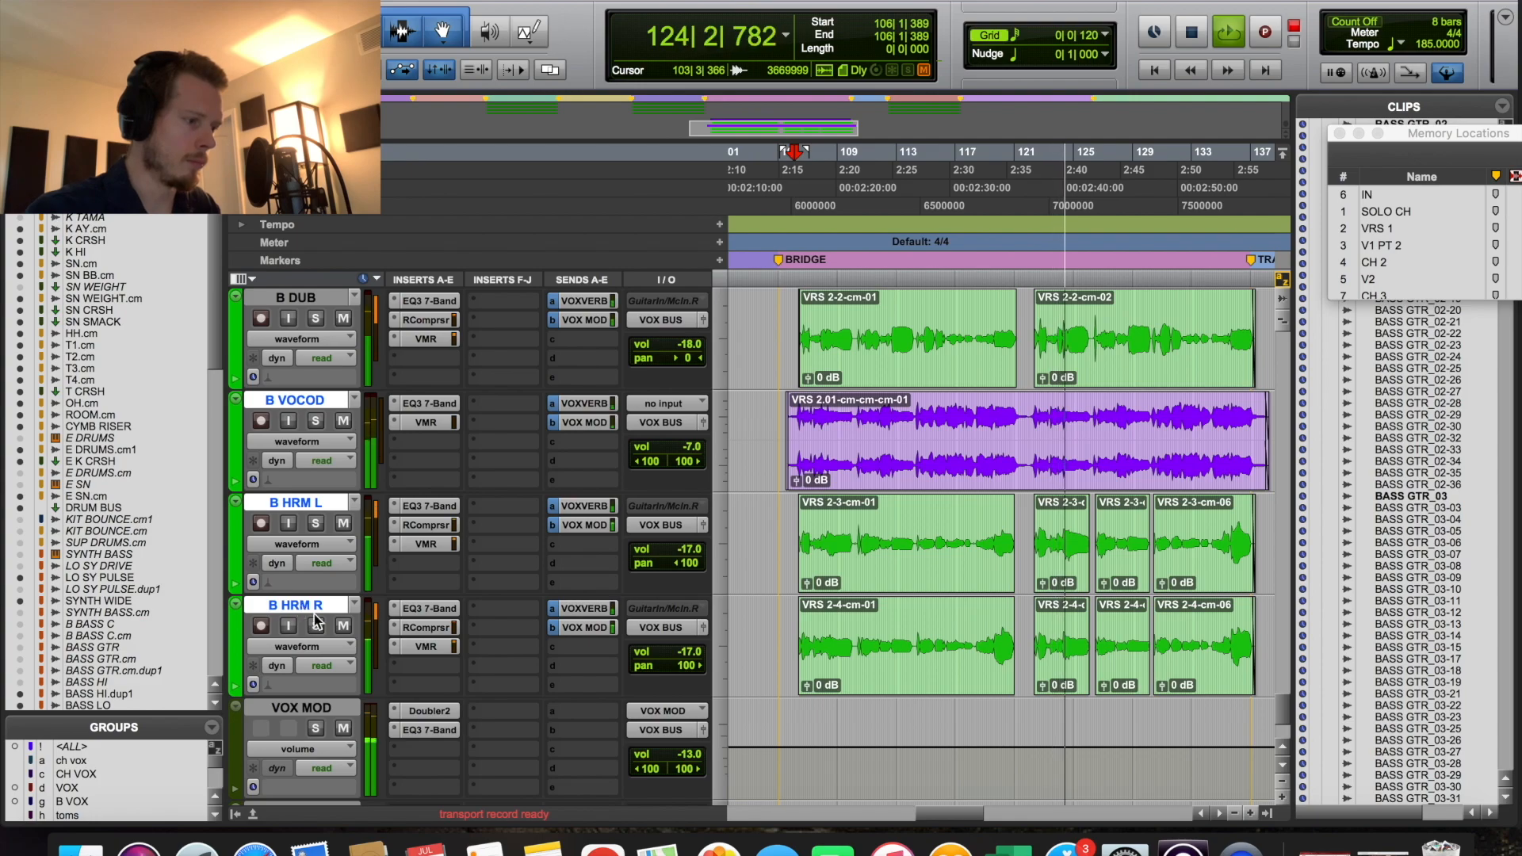
click(344, 628)
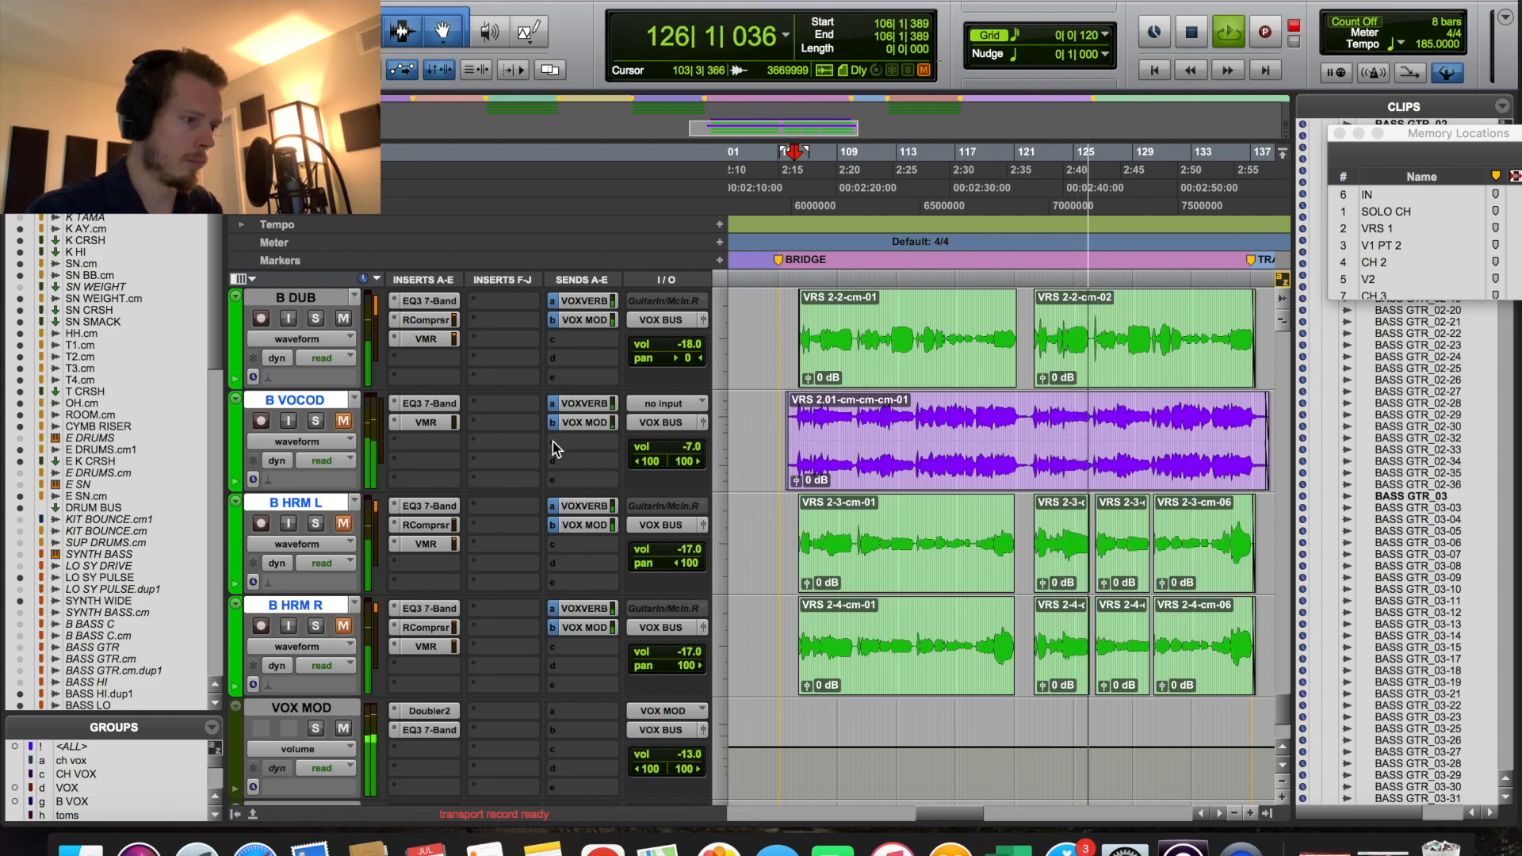
click(577, 406)
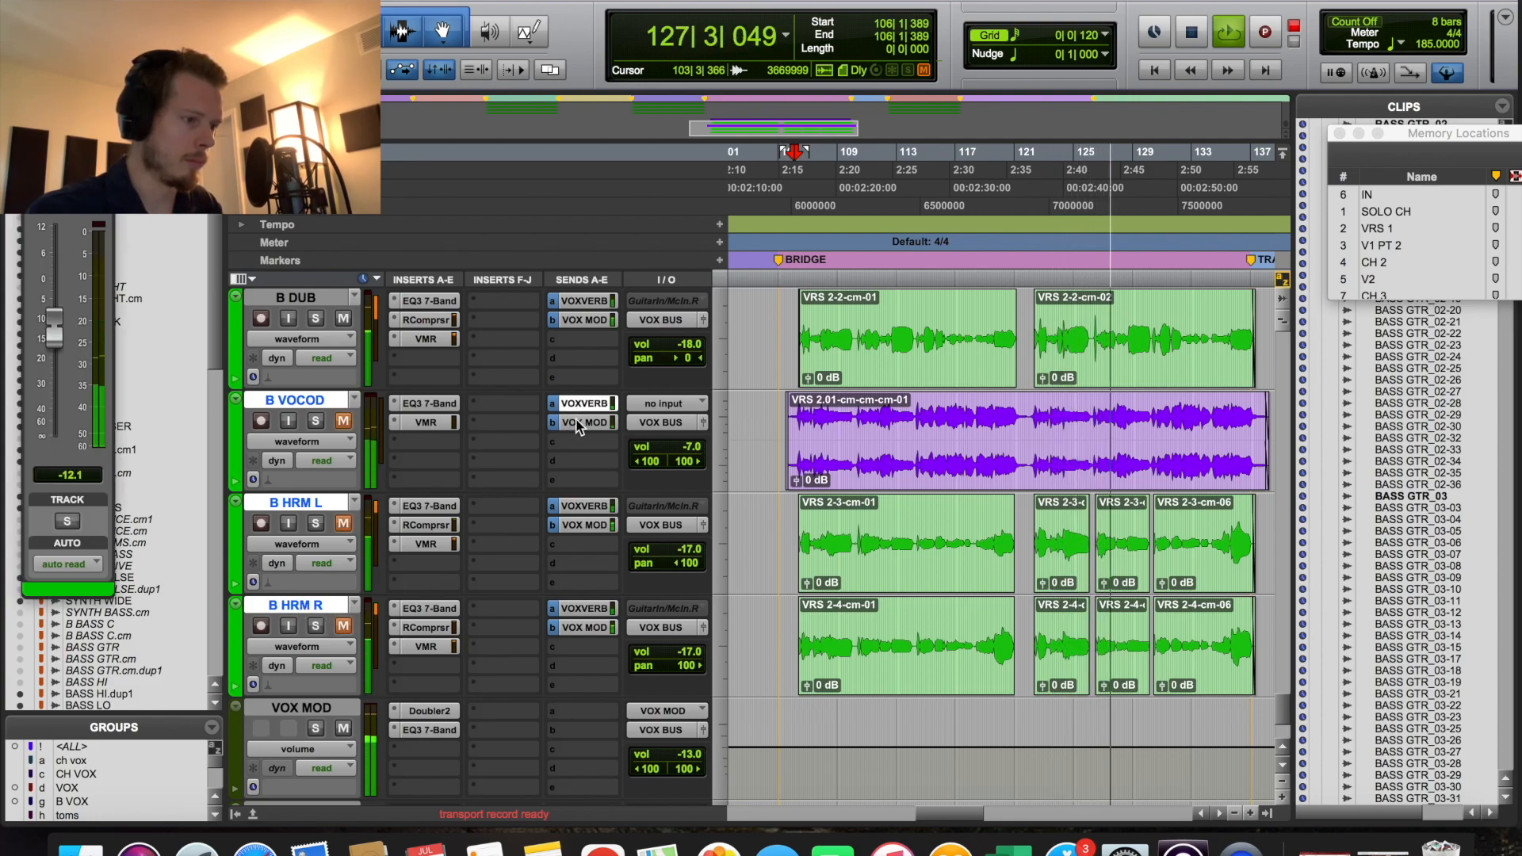
click(577, 425)
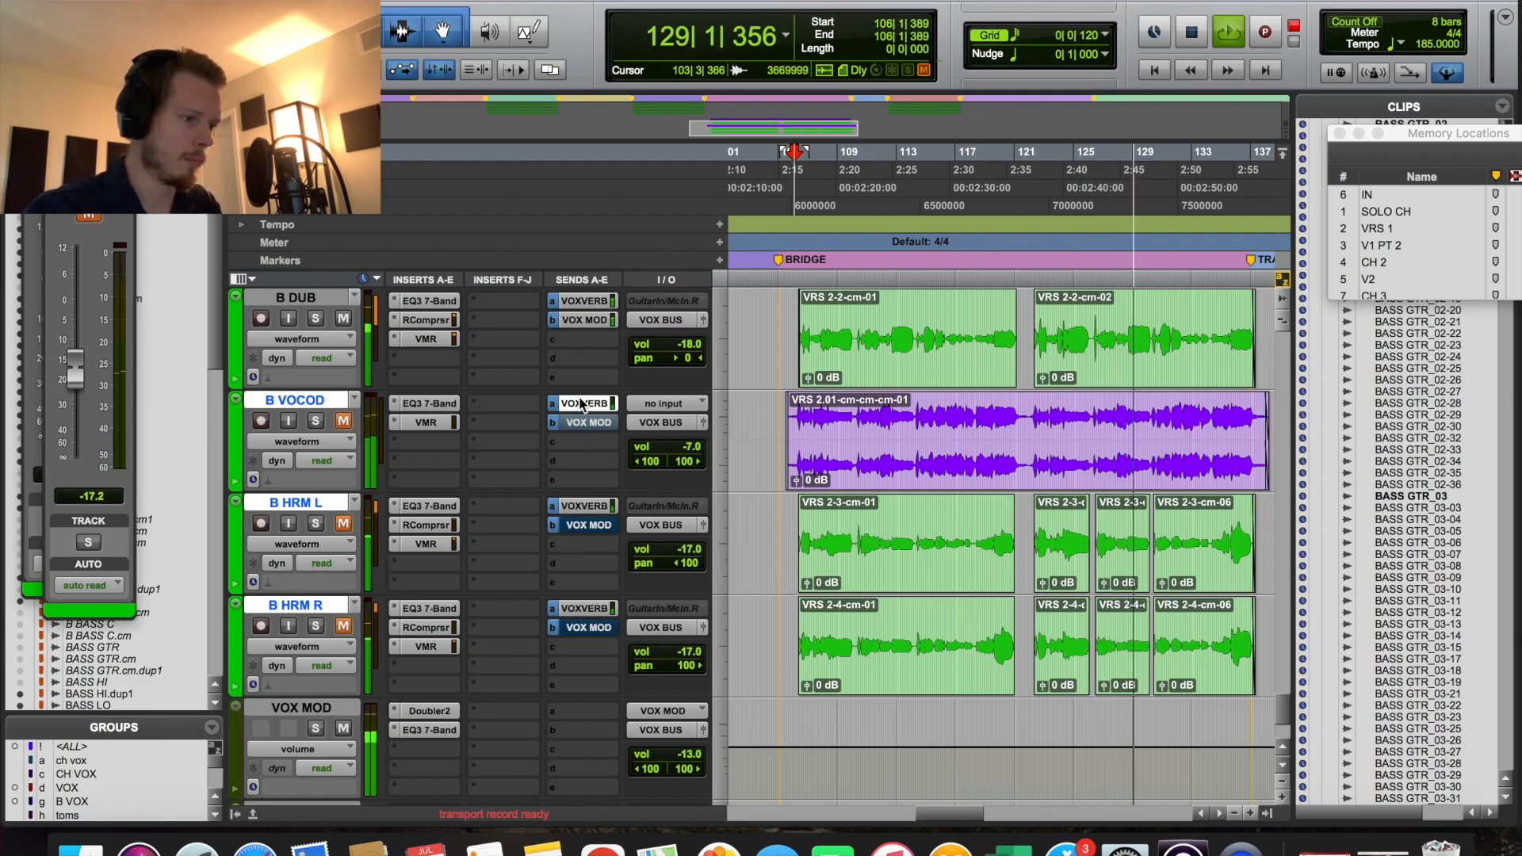
click(583, 404)
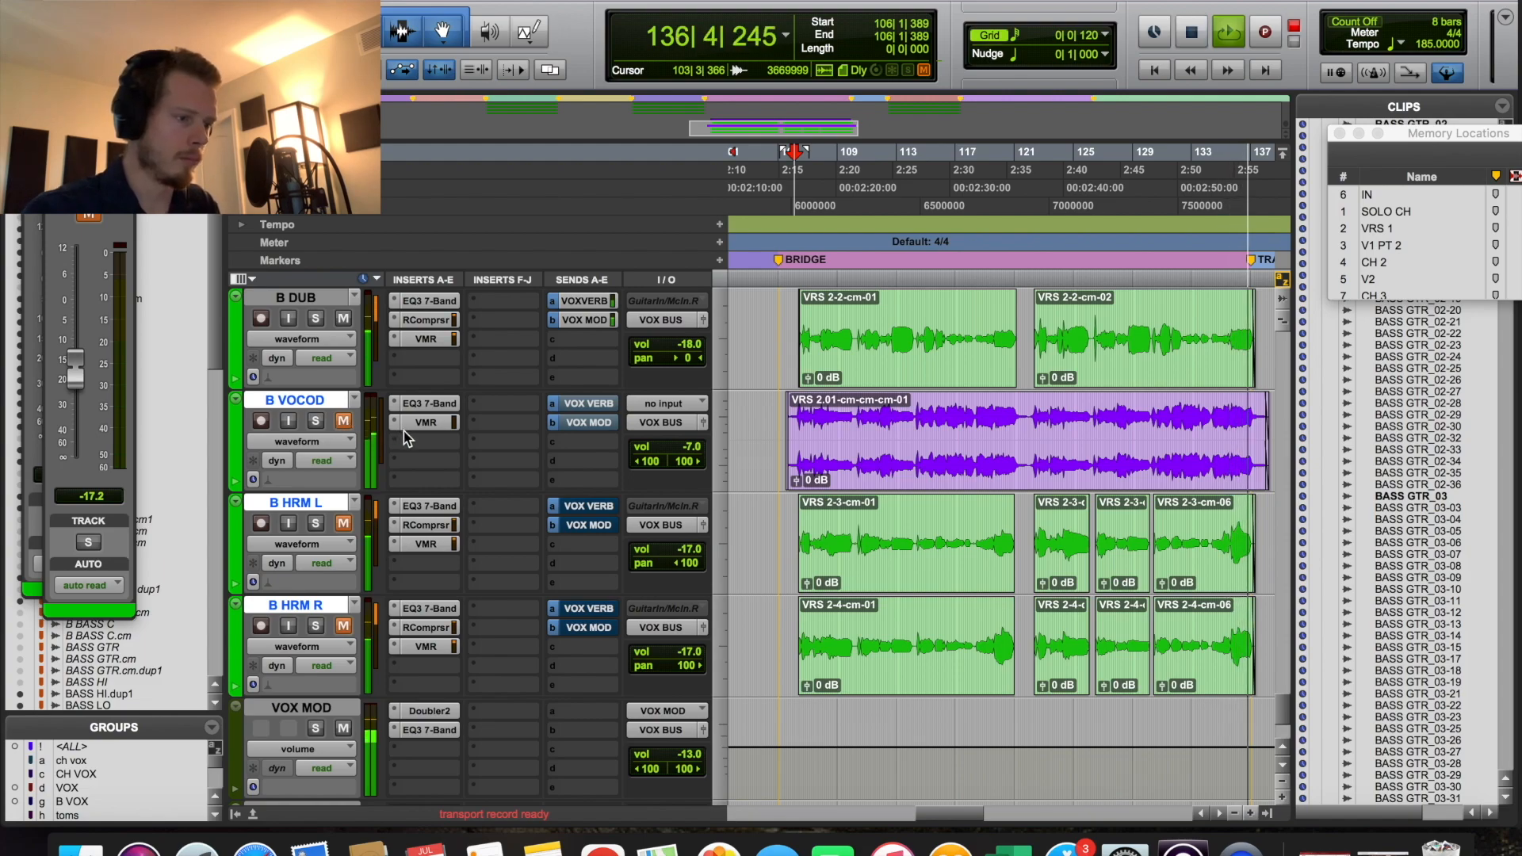
Step: Restart the bridge playback and unmute the three selected vocal tracks and their VOX VERB and VOX MOD sends
key(space)
key(space)
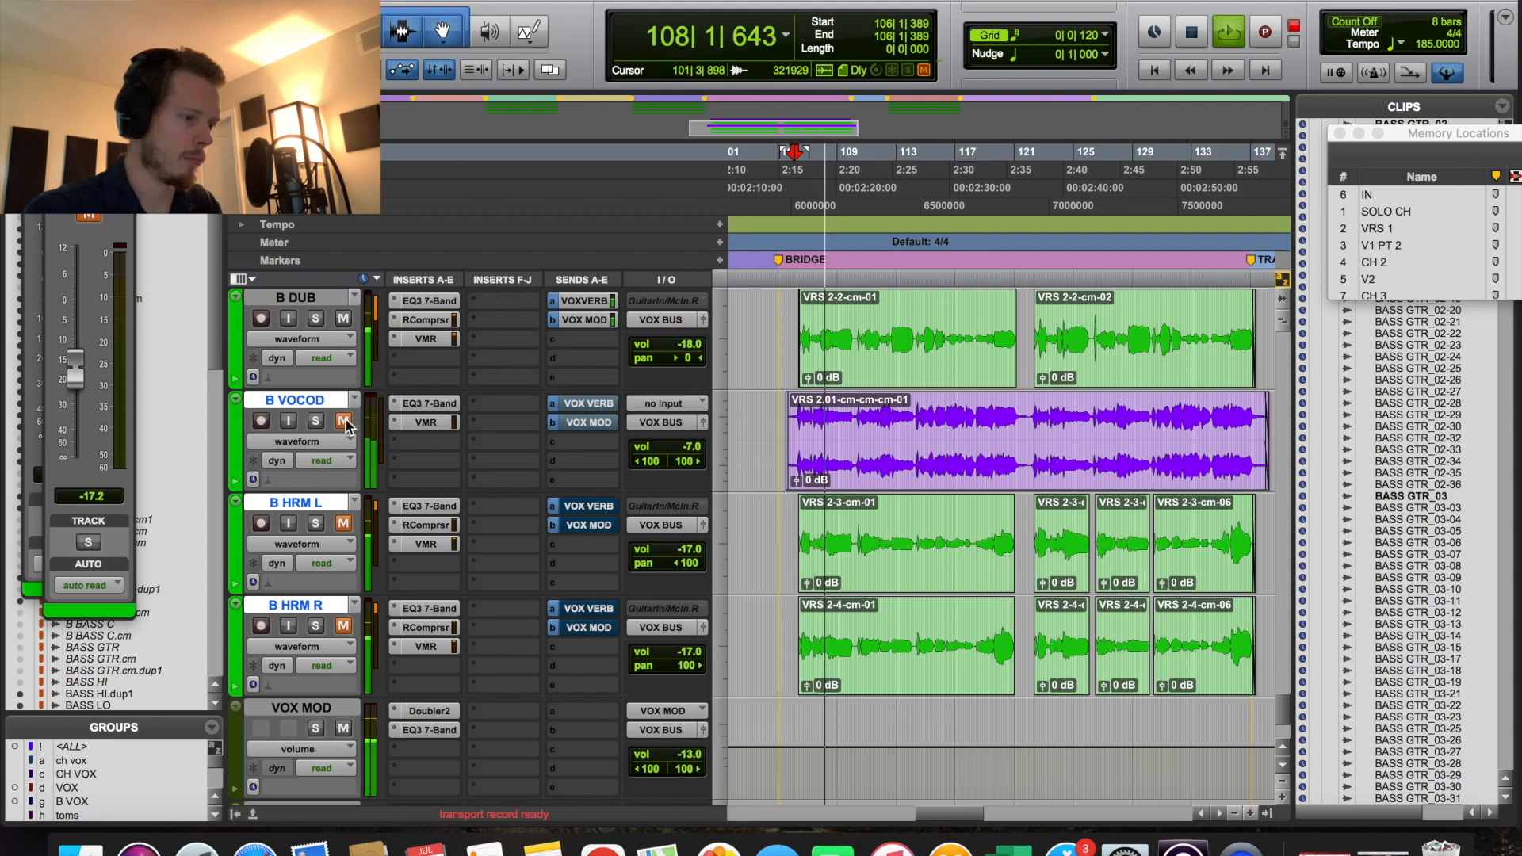
ctrl+super+click(575, 406)
ctrl+super+click(576, 421)
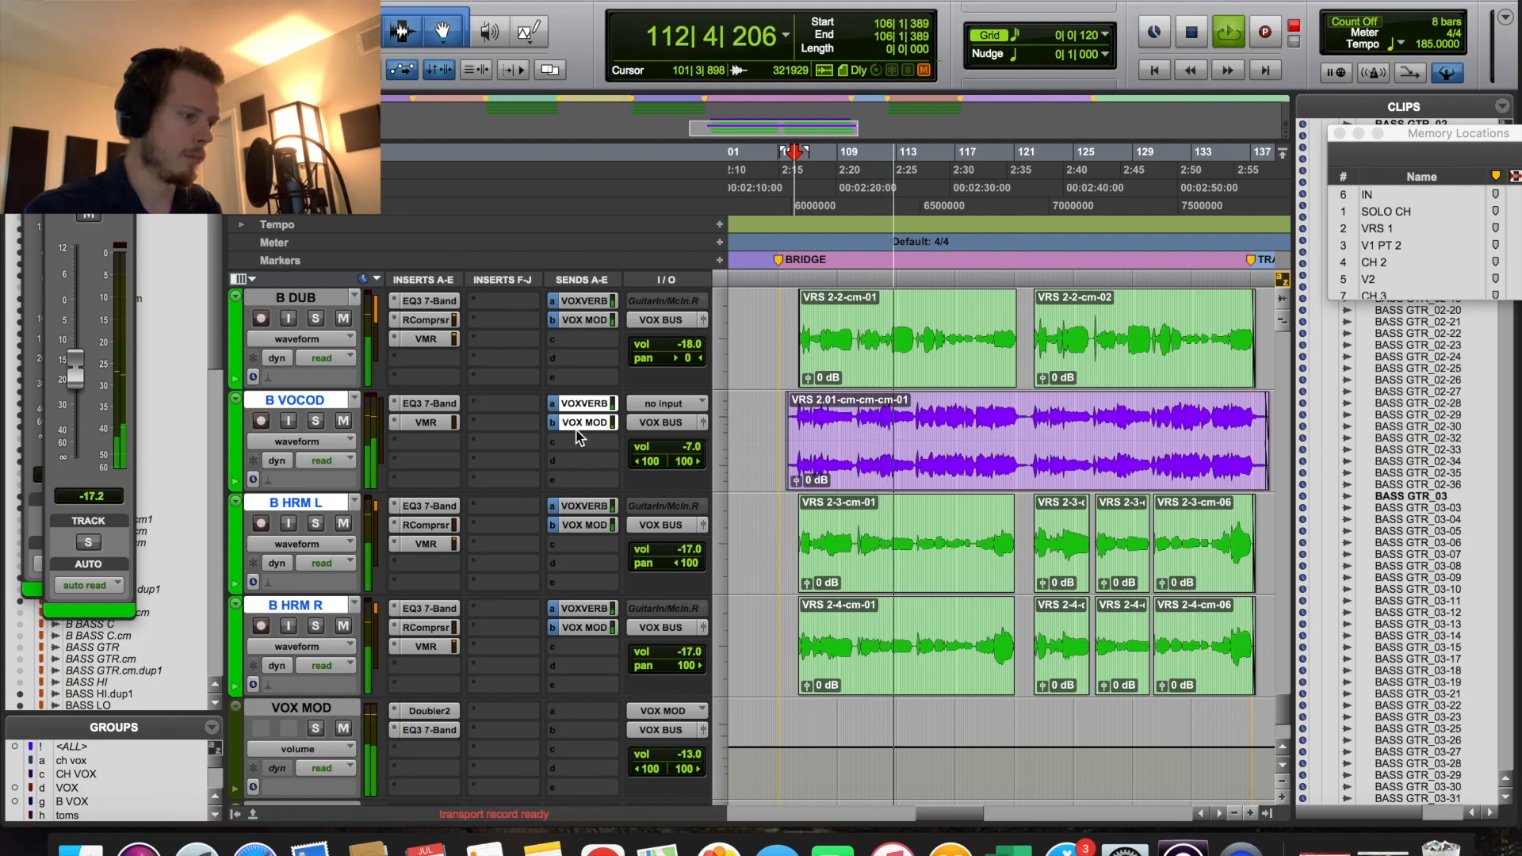
Step: Compare the bridge with the three selected tracks and their sends muted and unmuted, leave them unmuted and stop playback
click(344, 421)
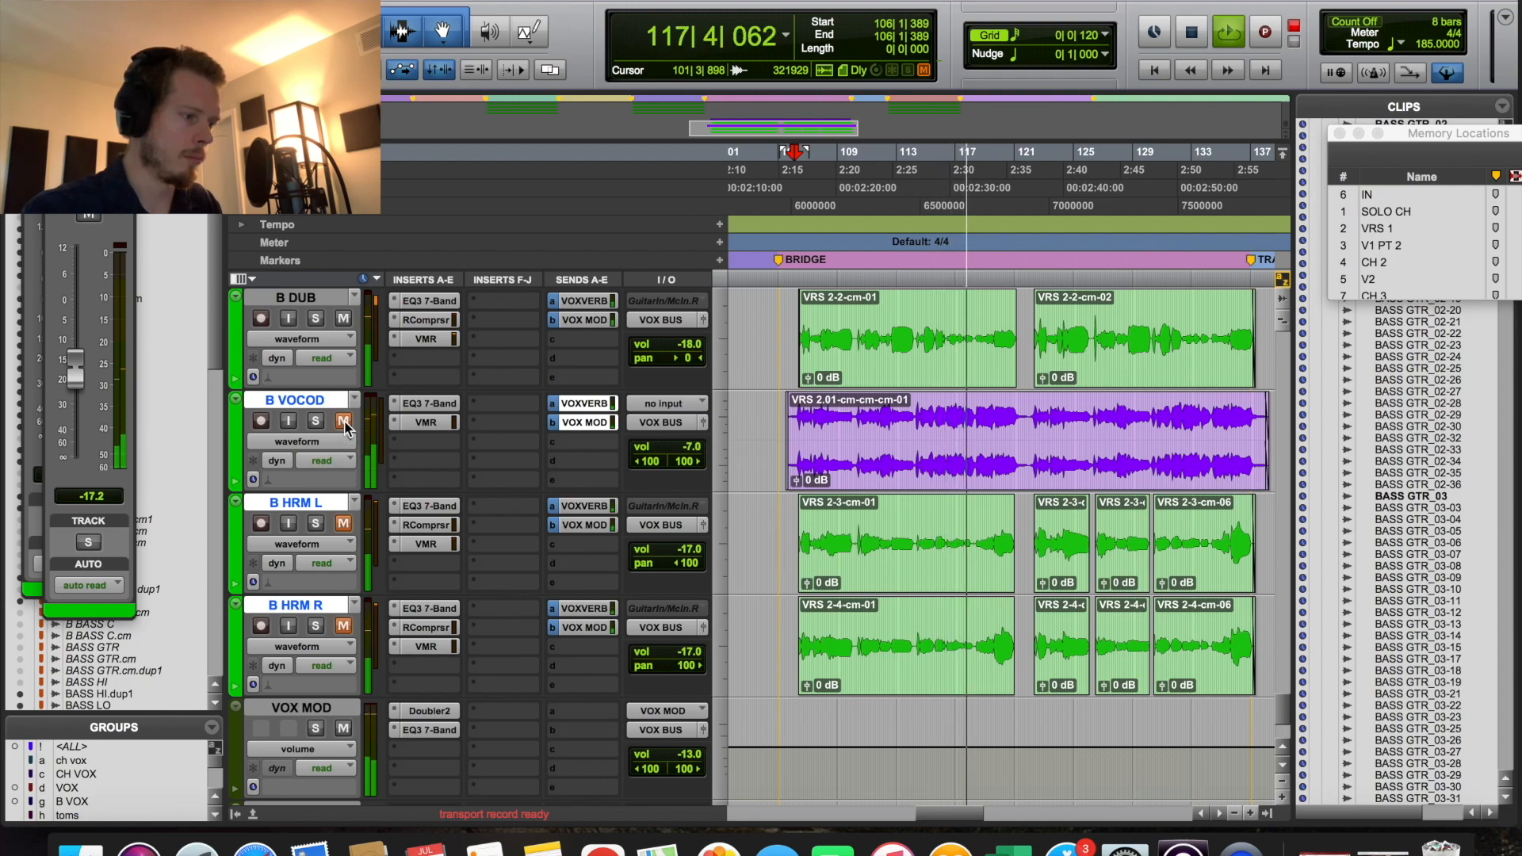
alt+shift+super+click(588, 403)
alt+shift+super+click(589, 424)
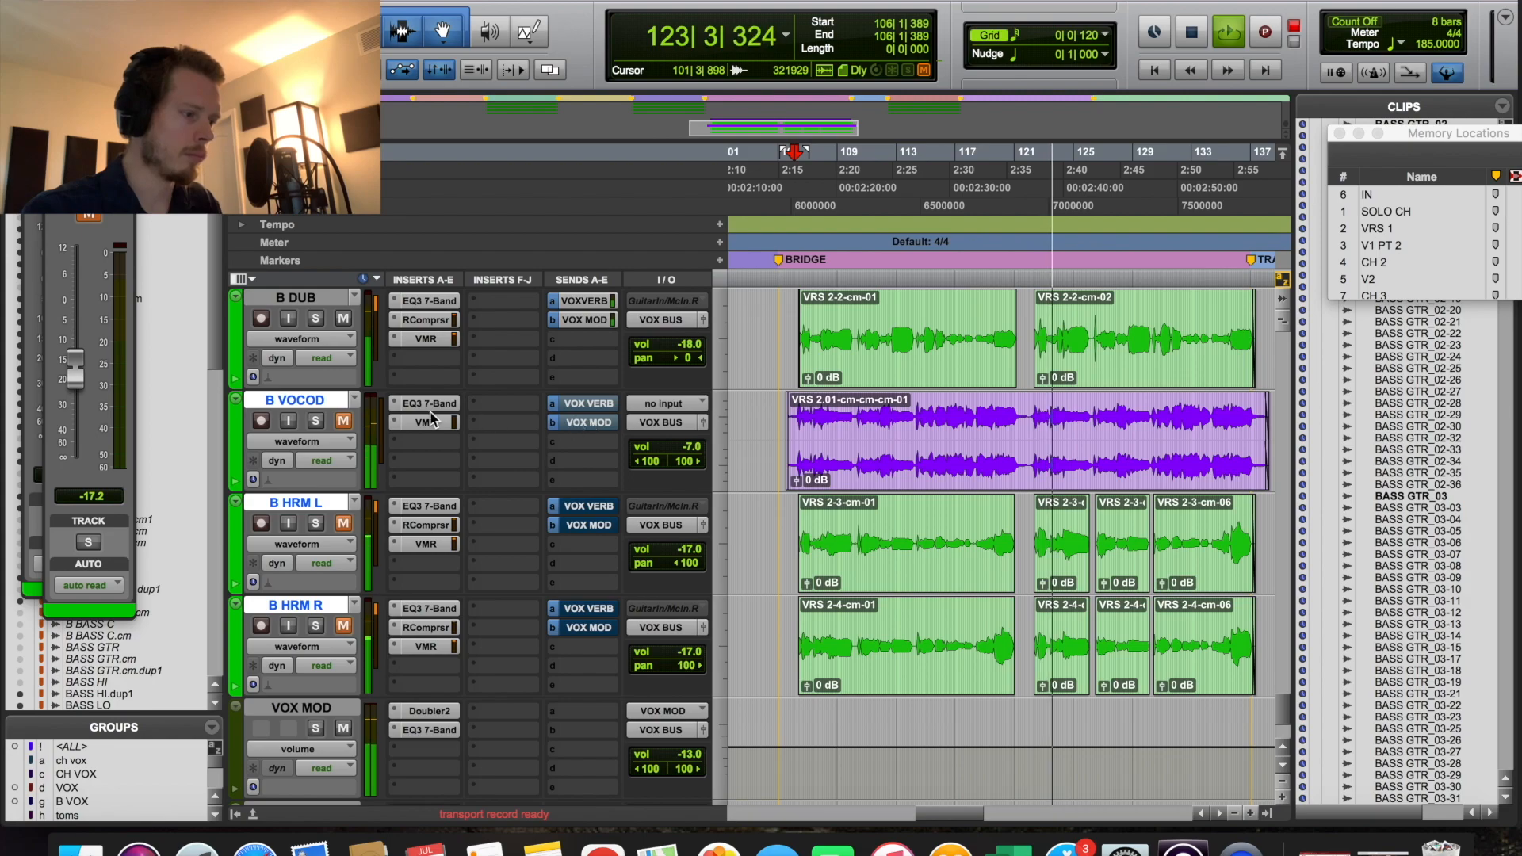
ctrl+alt+shift+super+click(574, 406)
ctrl+alt+shift+super+click(577, 425)
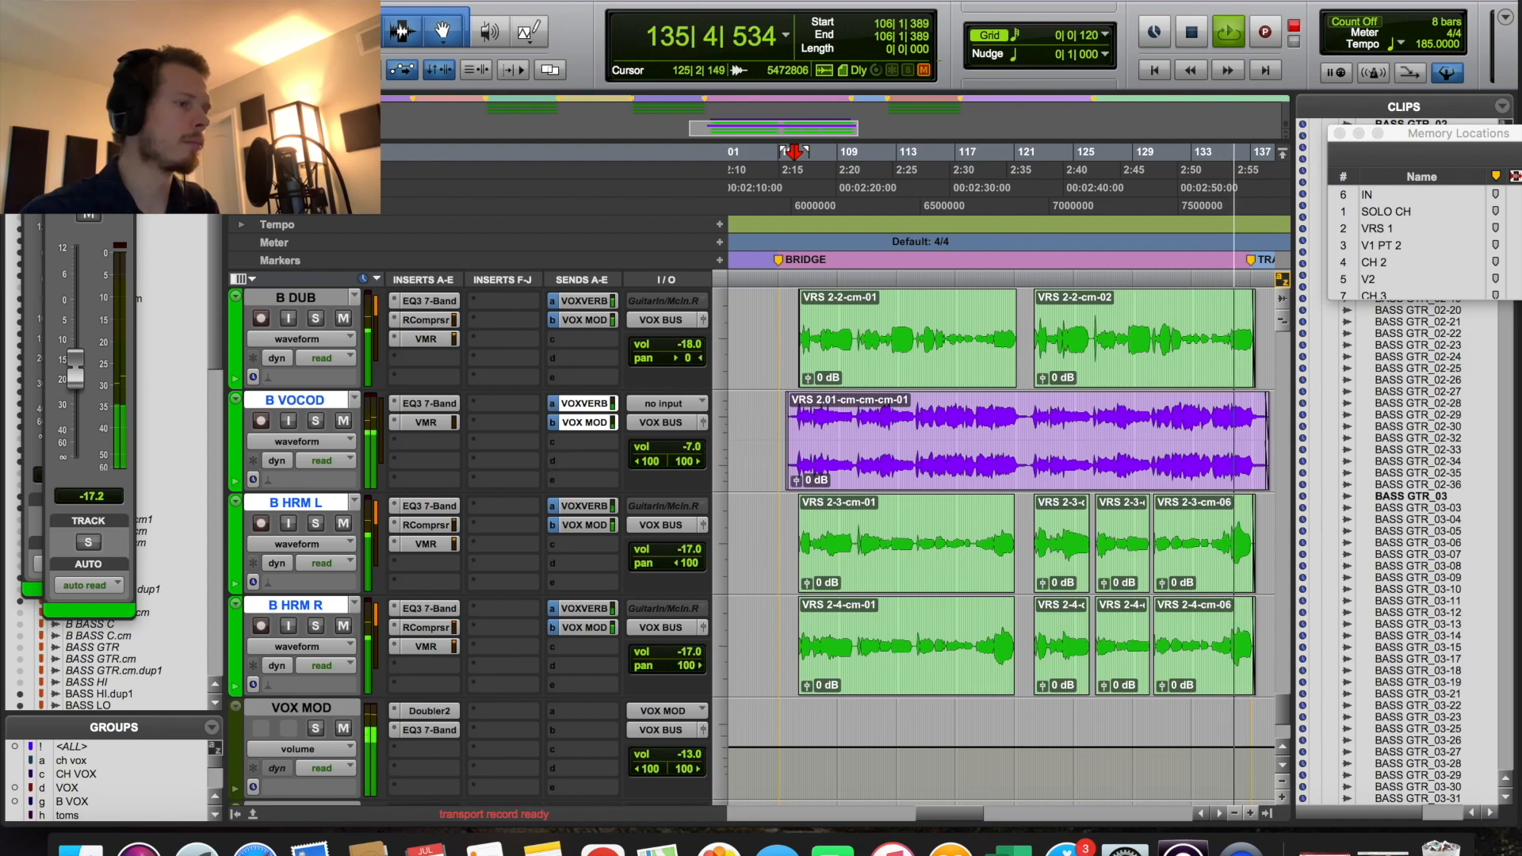
key(space)
click(623, 0)
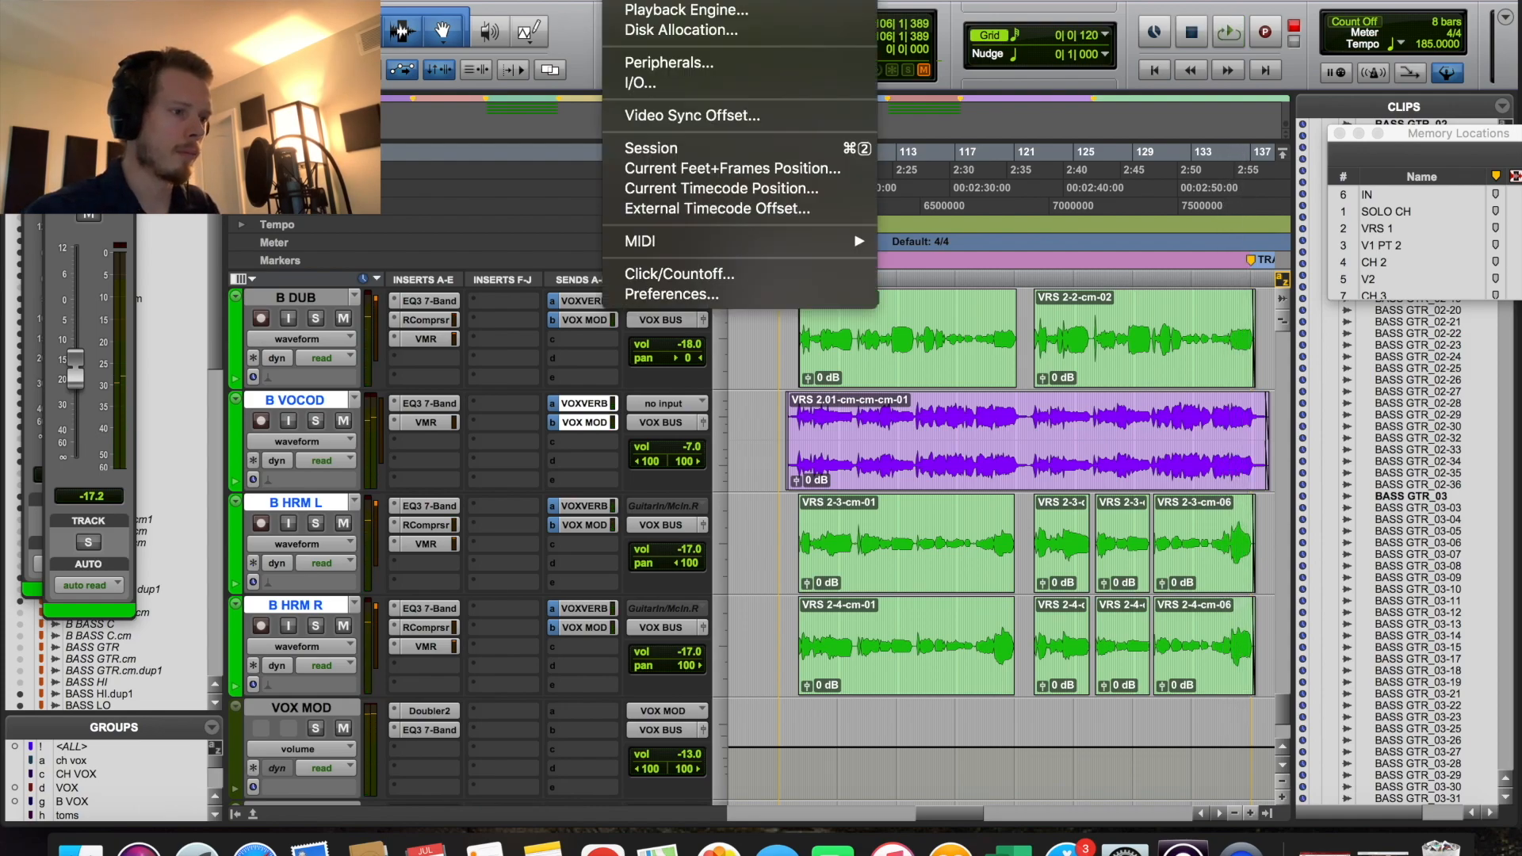
click(653, 9)
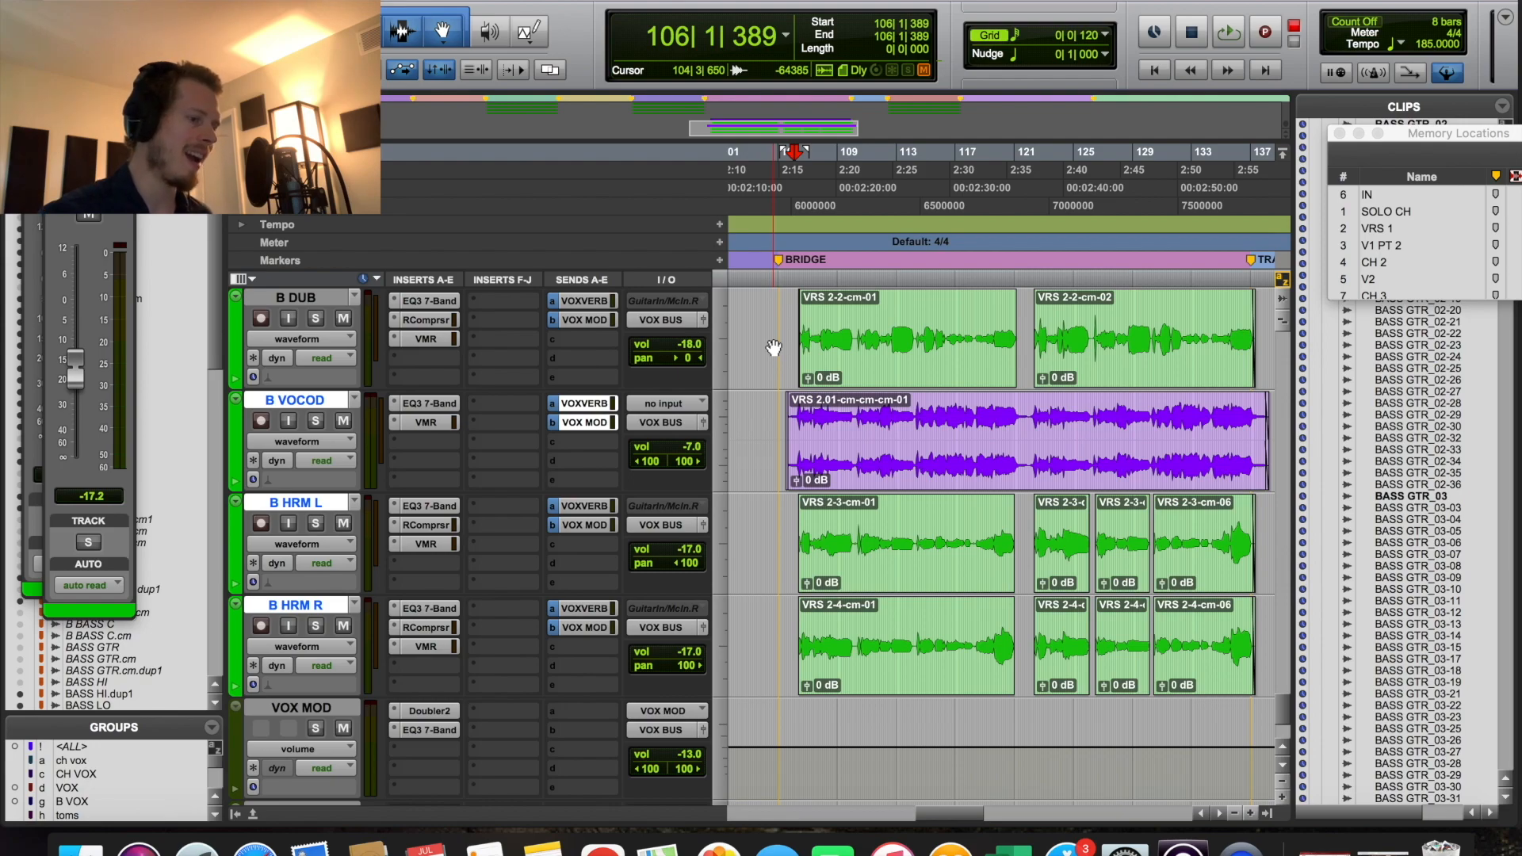
scroll(793, 349, up, 3)
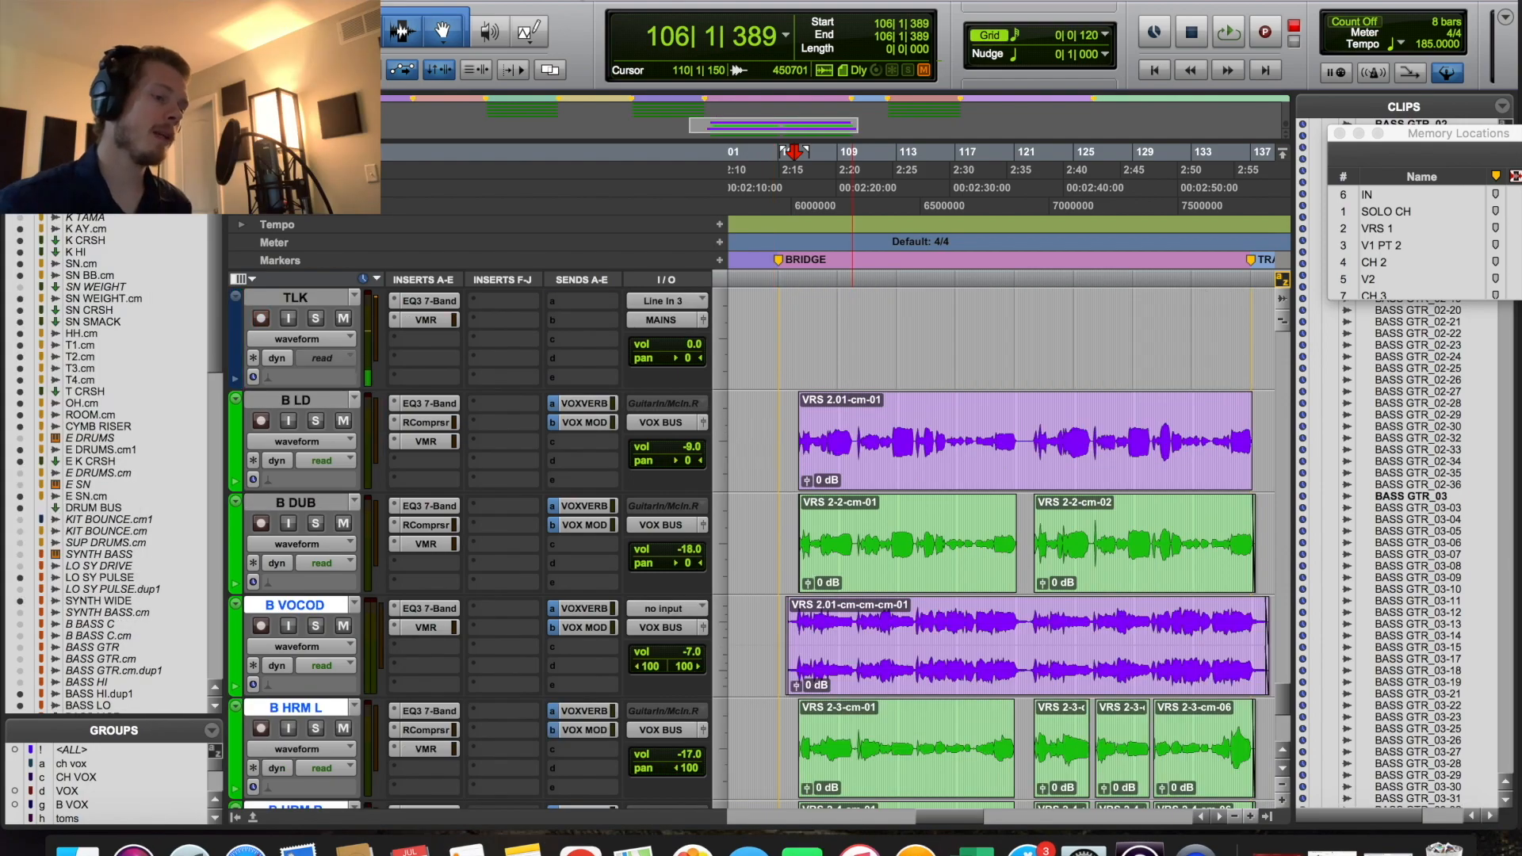